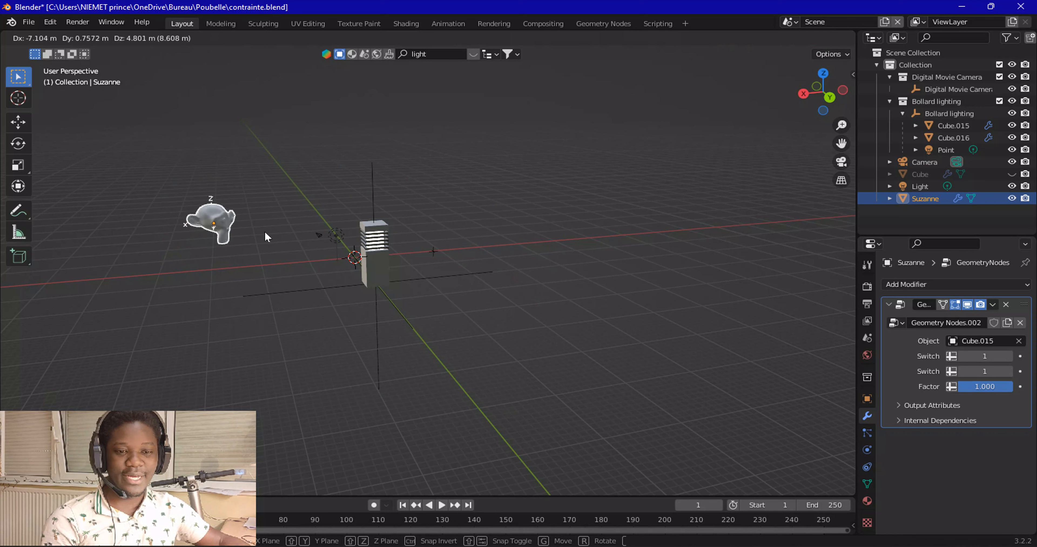
Step: Move the Suzanne monkey head across to the opposite side of the bollard light
click(220, 222)
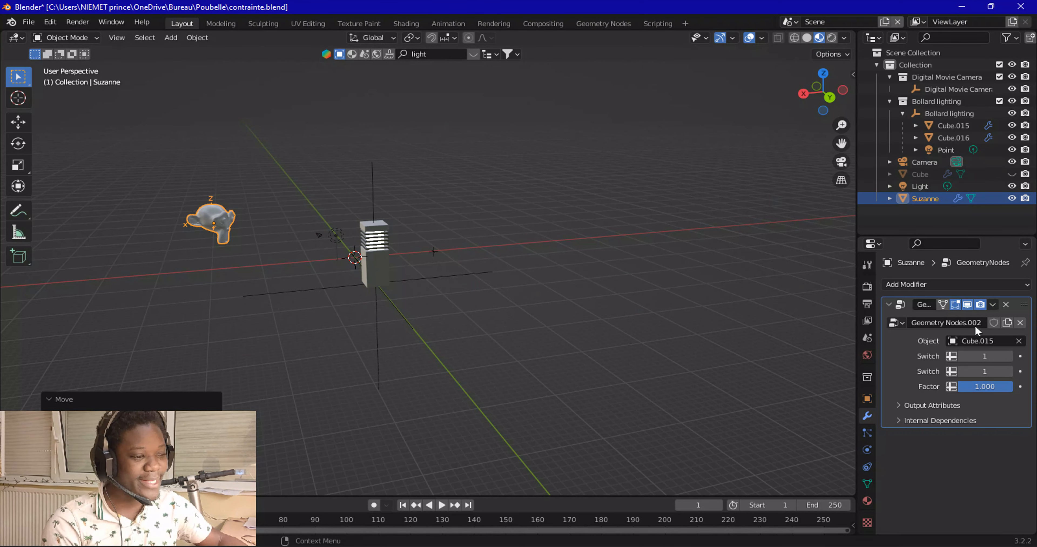
click(197, 228)
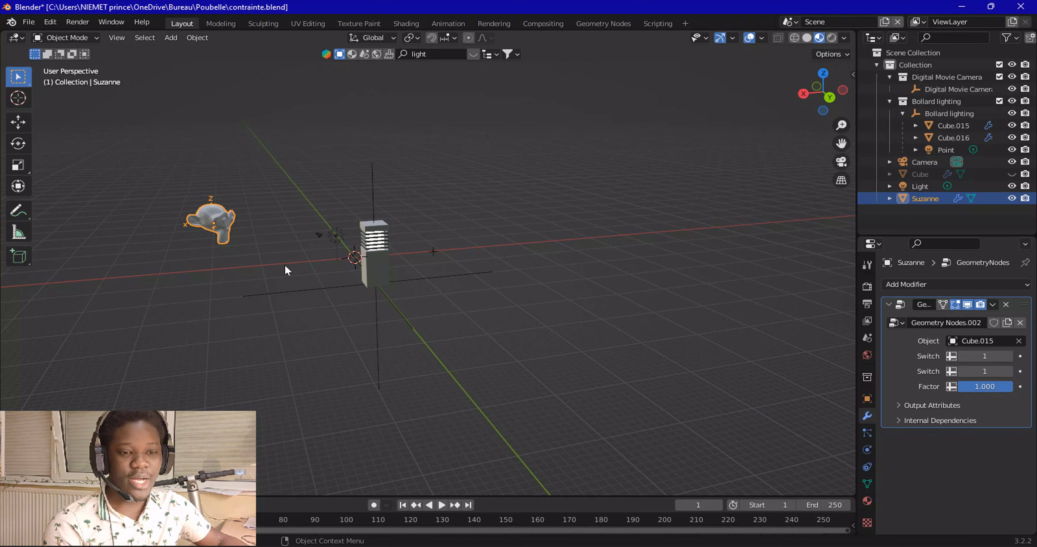
key(g)
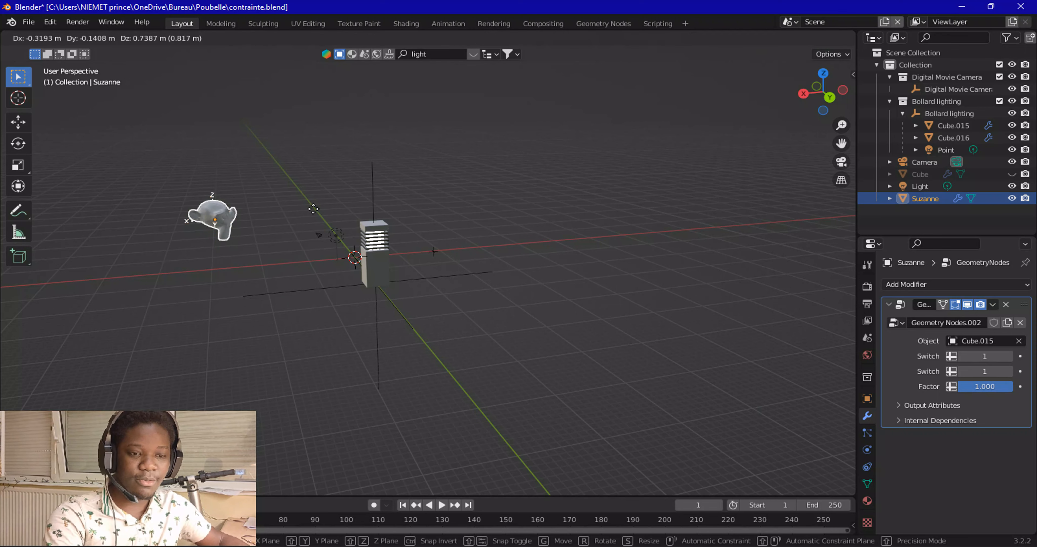
click(521, 266)
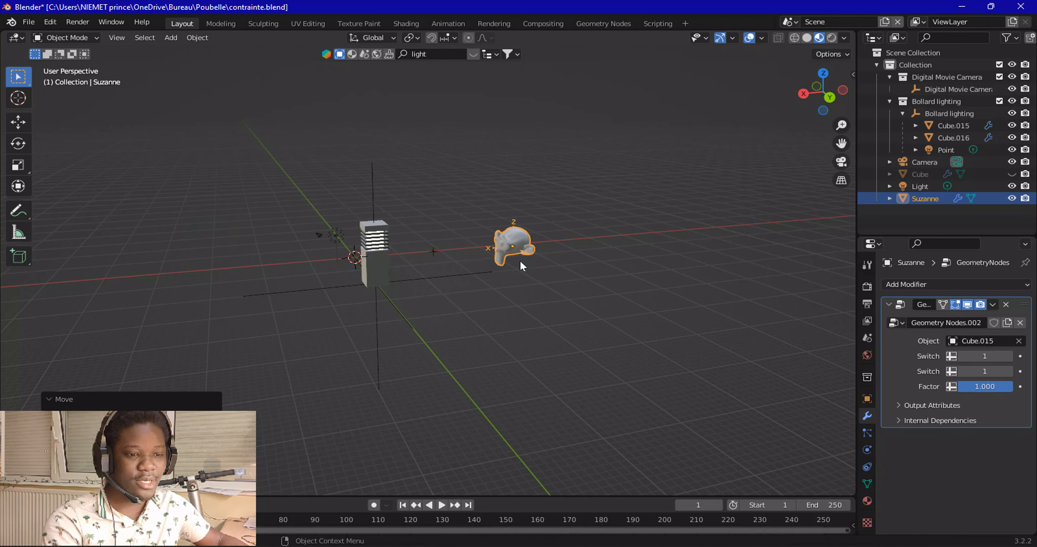
scroll(521, 267, up, 4)
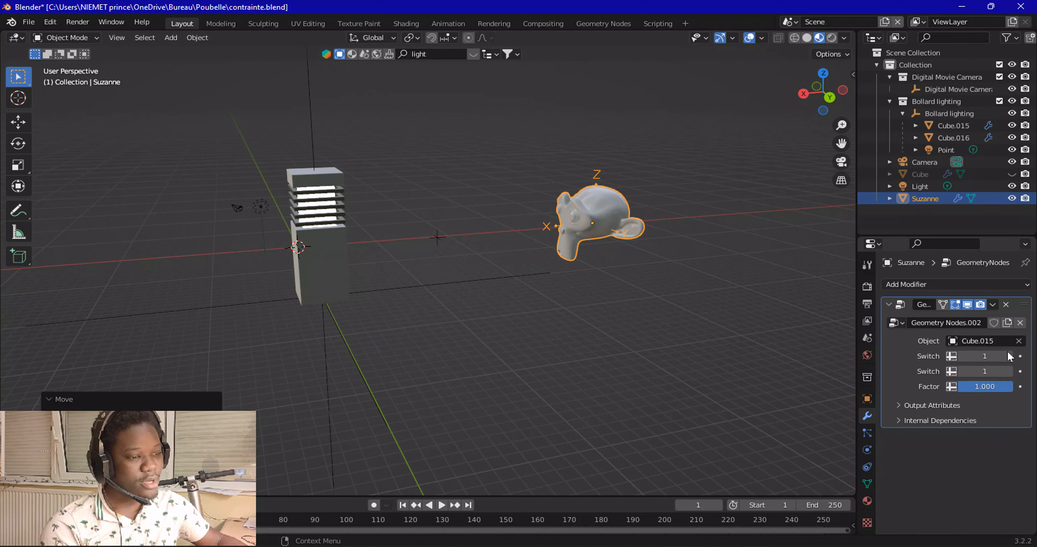
Step: Test Suzanne's geometry nodes modifier by switching the second Switch to 0 and back to 1, and Factor to 0 and back to 1
click(962, 371)
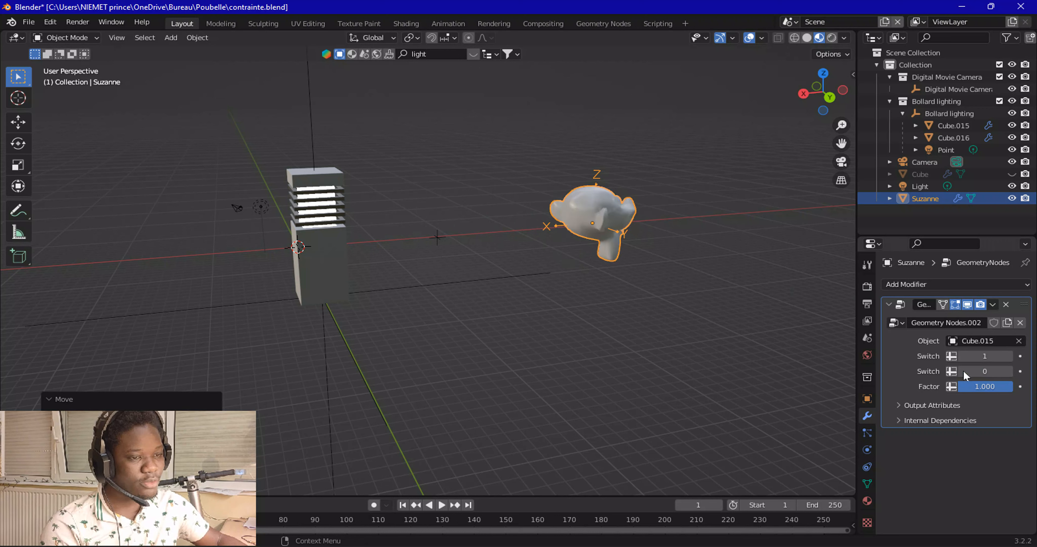
click(1009, 370)
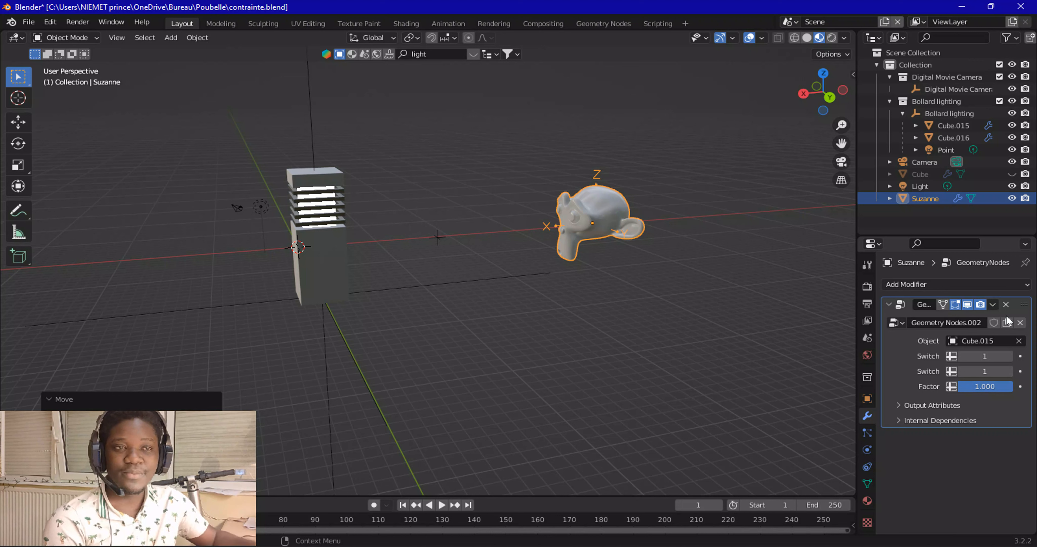
drag(1009, 387, 954, 387)
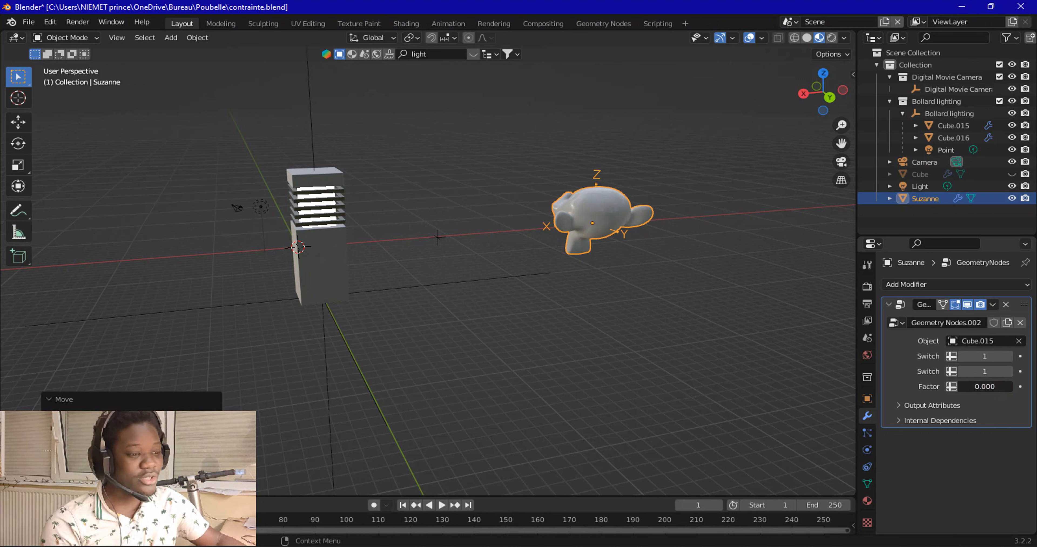
drag(955, 387, 1009, 387)
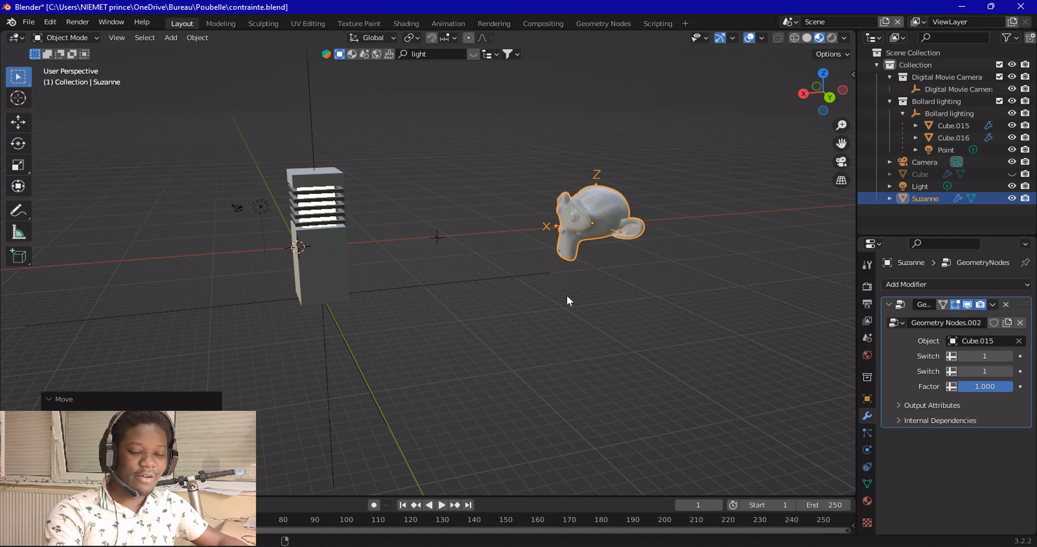
Step: Switch to the other Blender window containing only the bollard light and add a monkey mesh
key(alt+Tab)
click(471, 228)
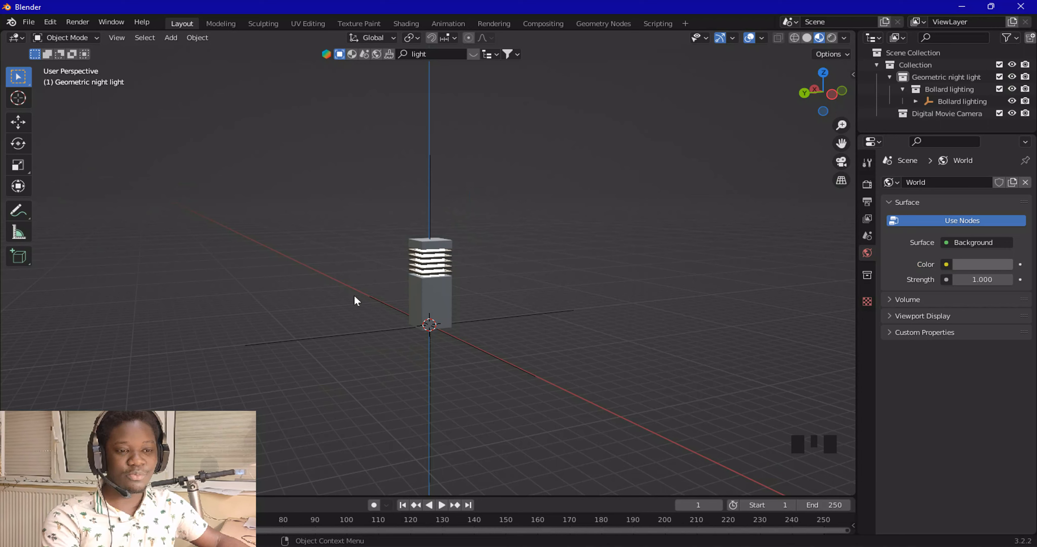
middle_drag(456, 231, 443, 256)
scroll(443, 257, down, 4)
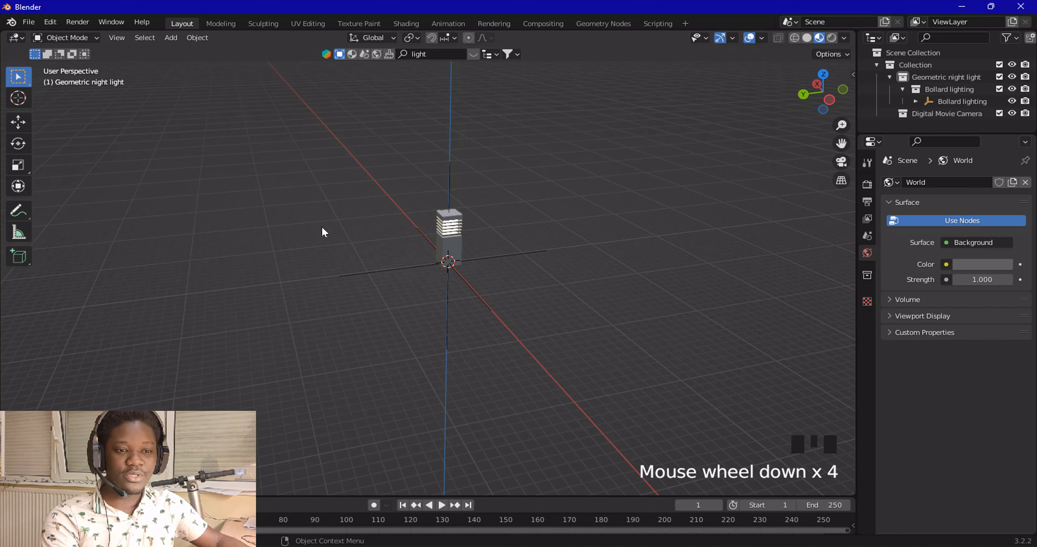
middle_drag(548, 264, 567, 215)
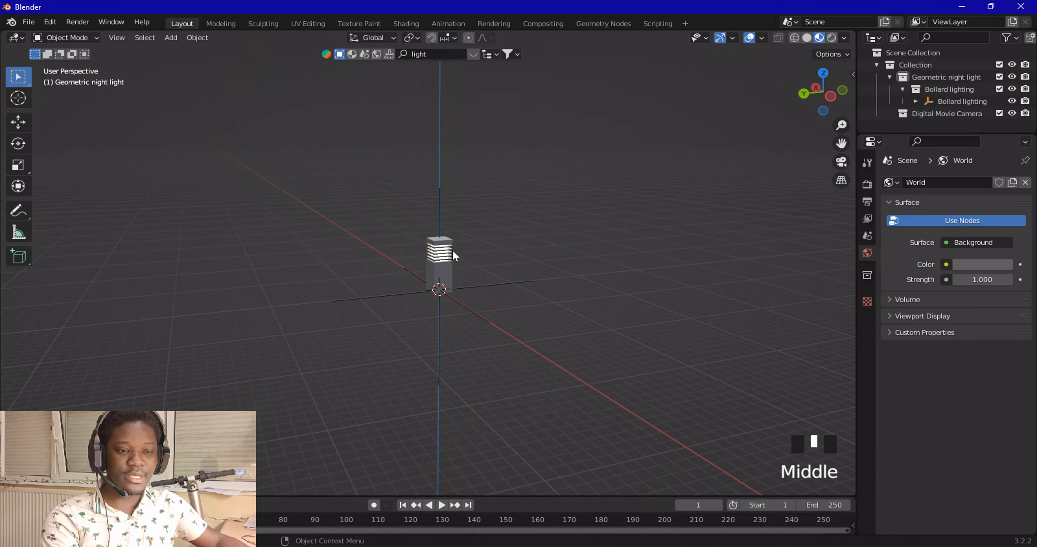
key(shift+a)
mouse_move(440, 262)
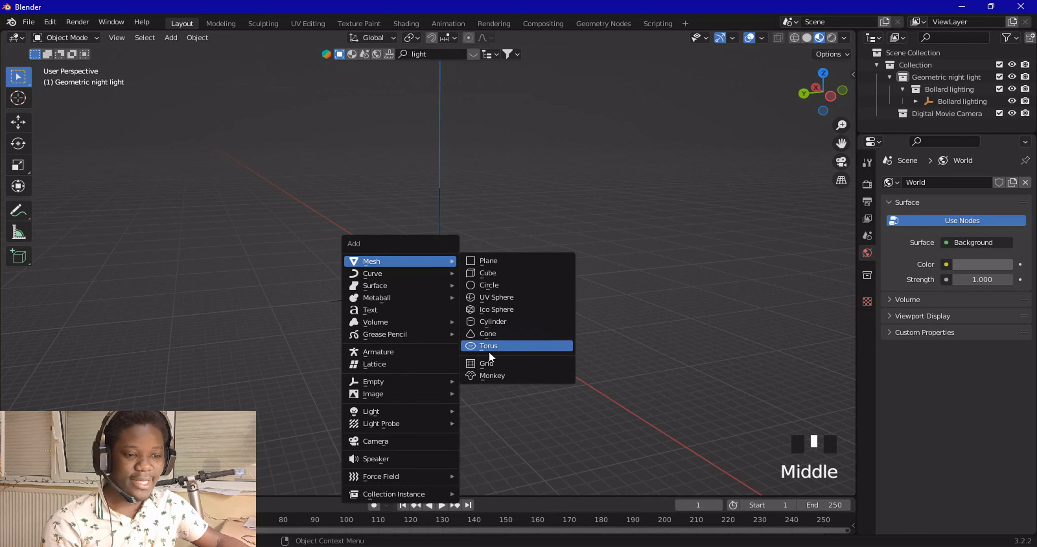
click(485, 376)
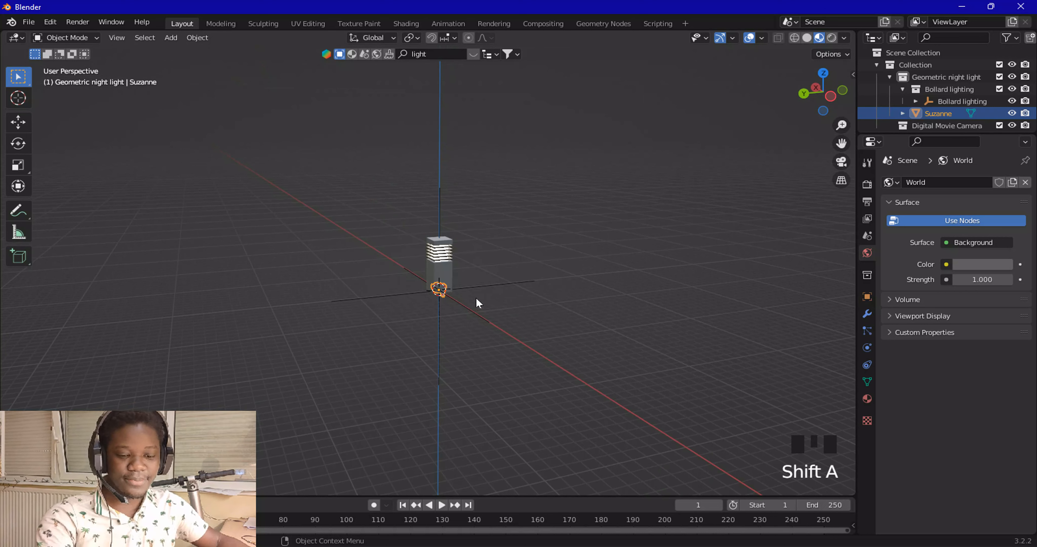
Step: Enlarge the monkey head, place it a short distance beside the bollard light, and use solid viewport shading
key(s)
click(510, 223)
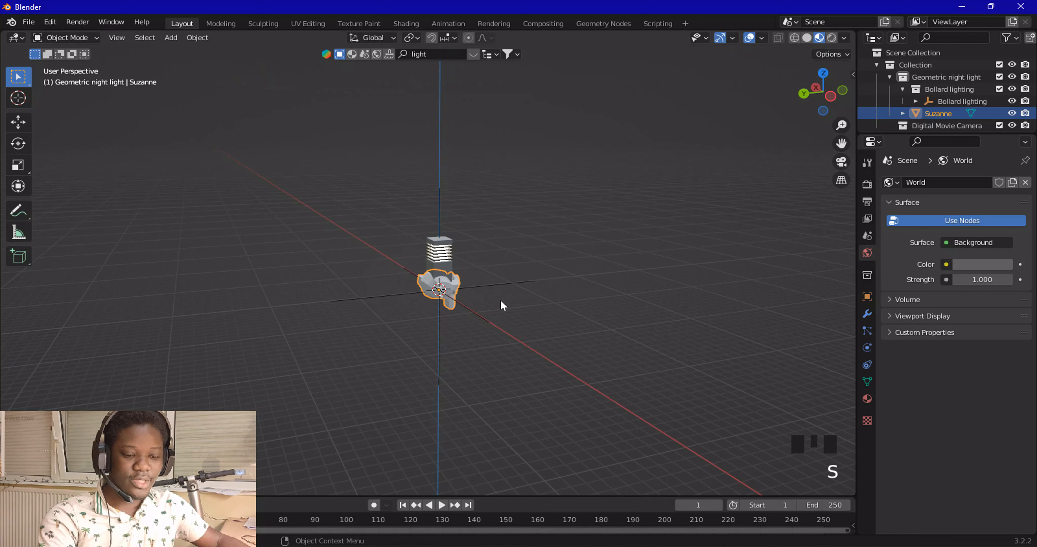
key(g)
click(438, 291)
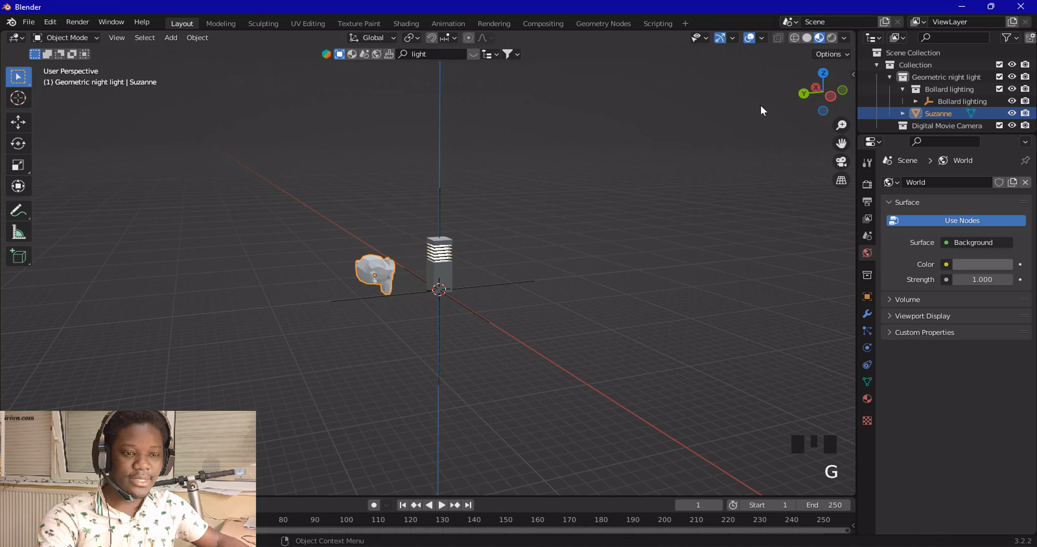
click(806, 37)
scroll(568, 192, up, 6)
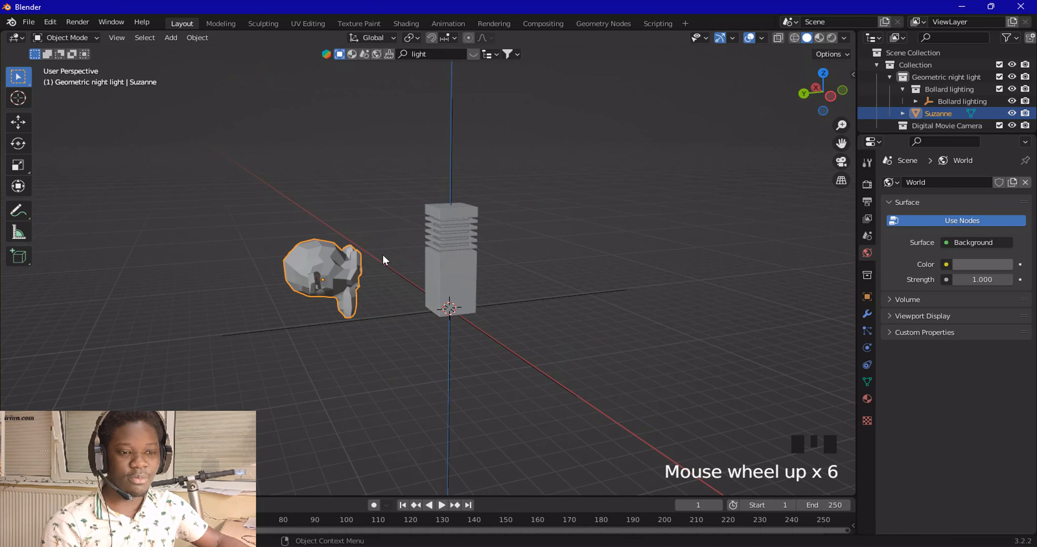
key(g)
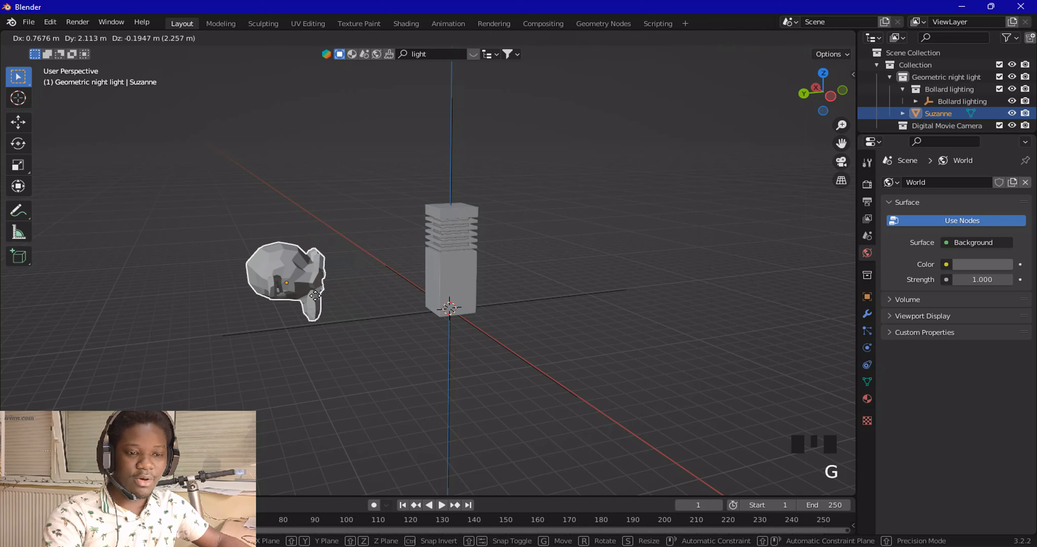
click(268, 291)
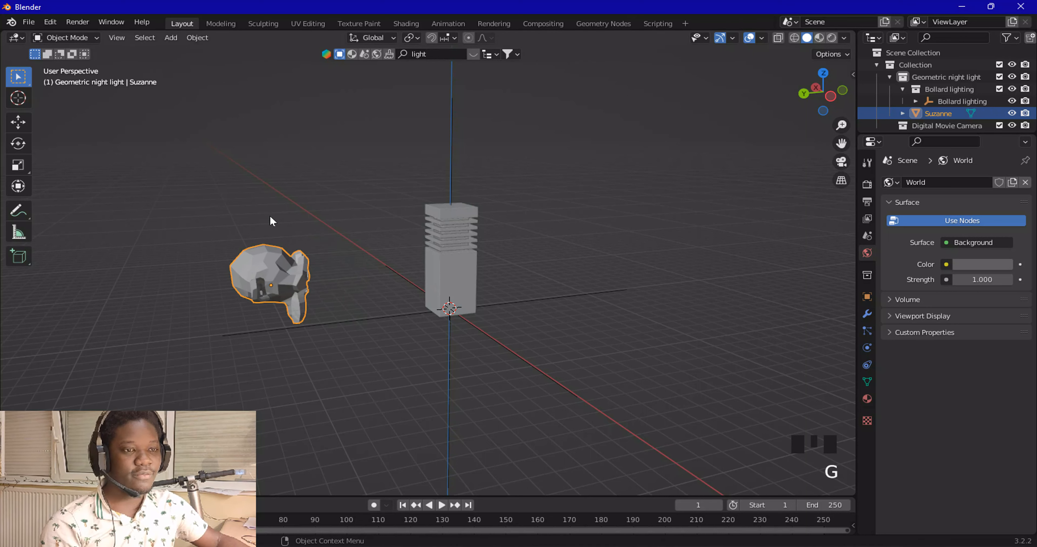
Step: Create a new geometry node tree for Suzanne in the Geometry Nodes workspace
click(595, 23)
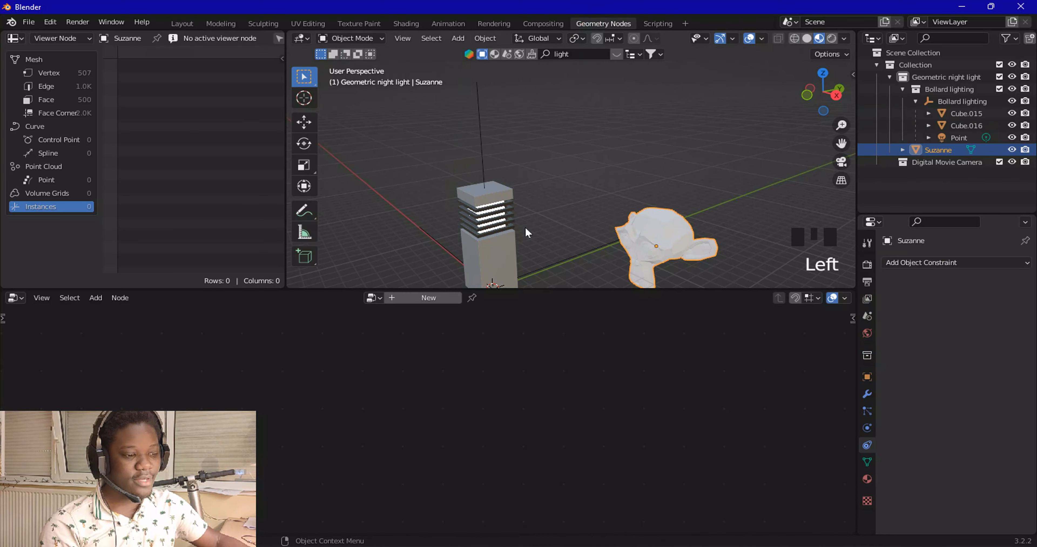
click(424, 300)
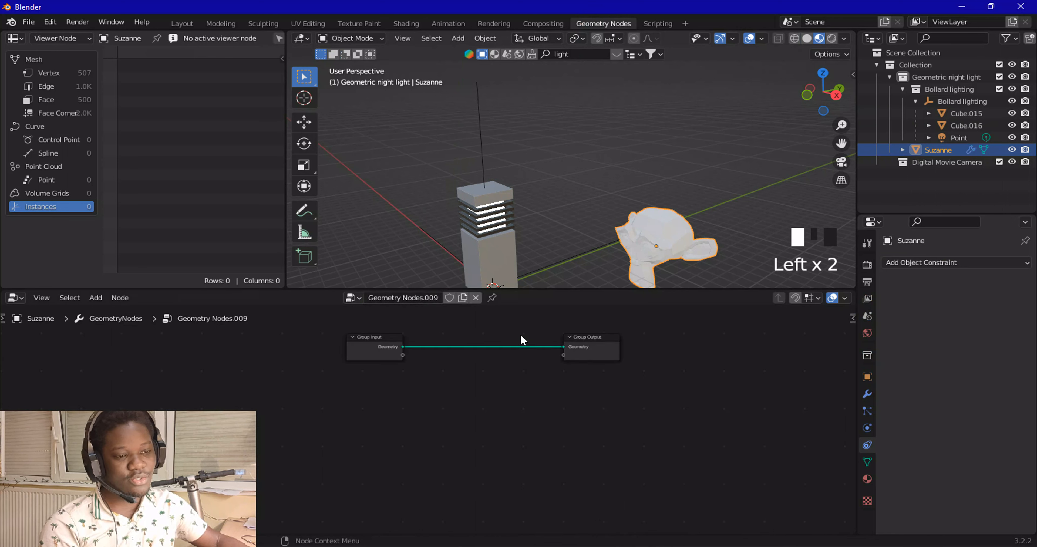
scroll(493, 469, up, 3)
middle_drag(467, 424, 463, 407)
click(335, 383)
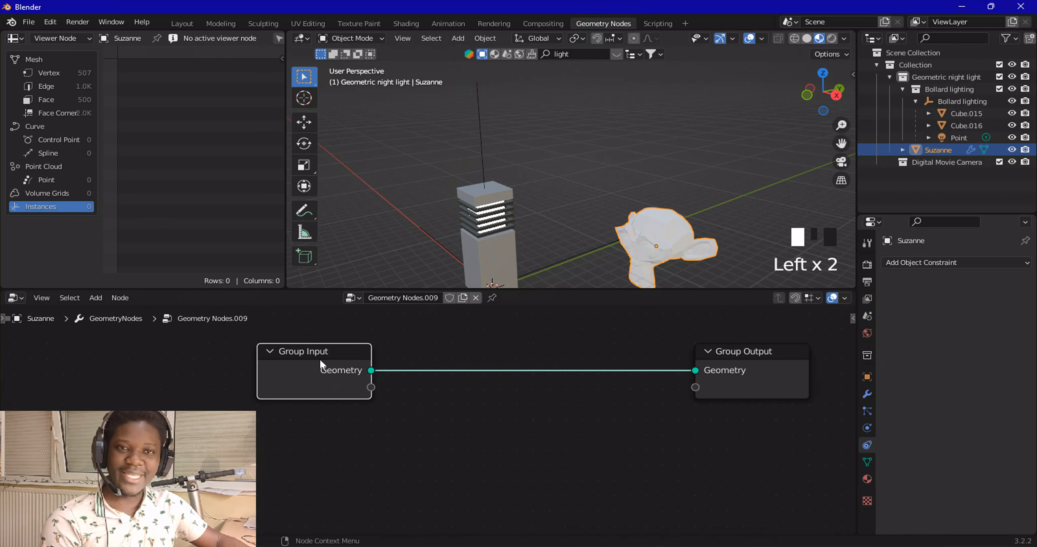
click(744, 389)
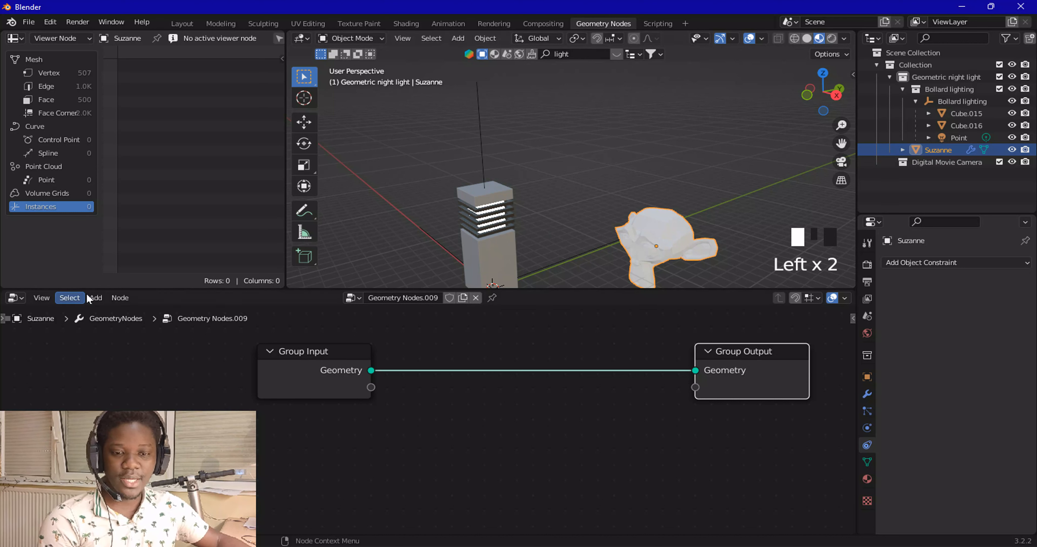
Step: Insert a Geometry to Instance node on the link between Group Input and Group Output
click(96, 297)
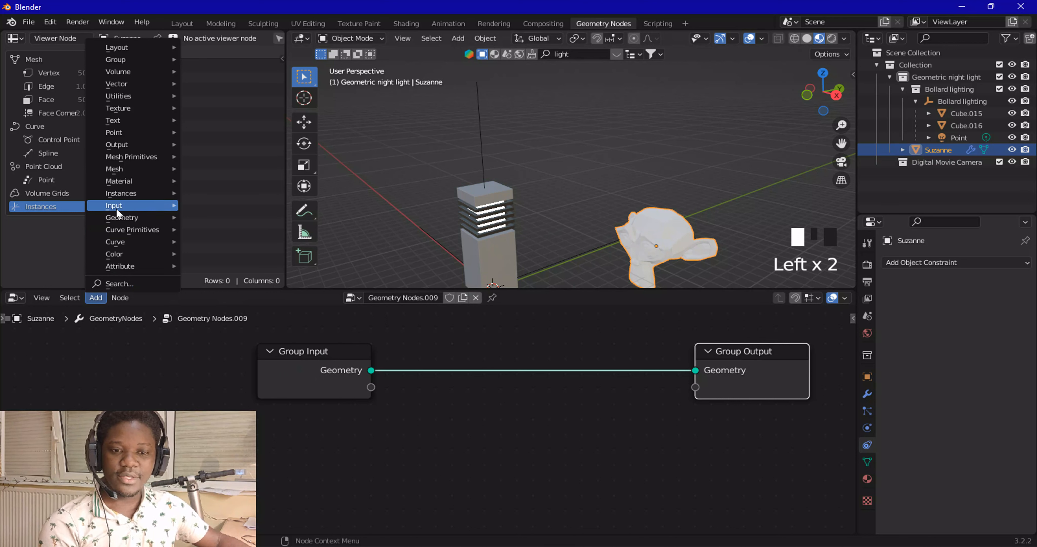
mouse_move(117, 217)
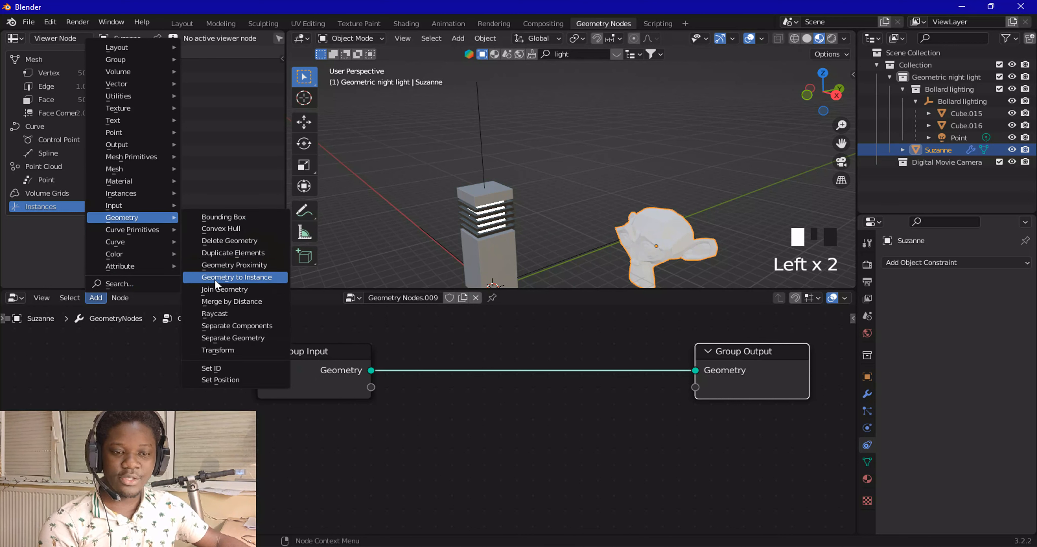
click(261, 279)
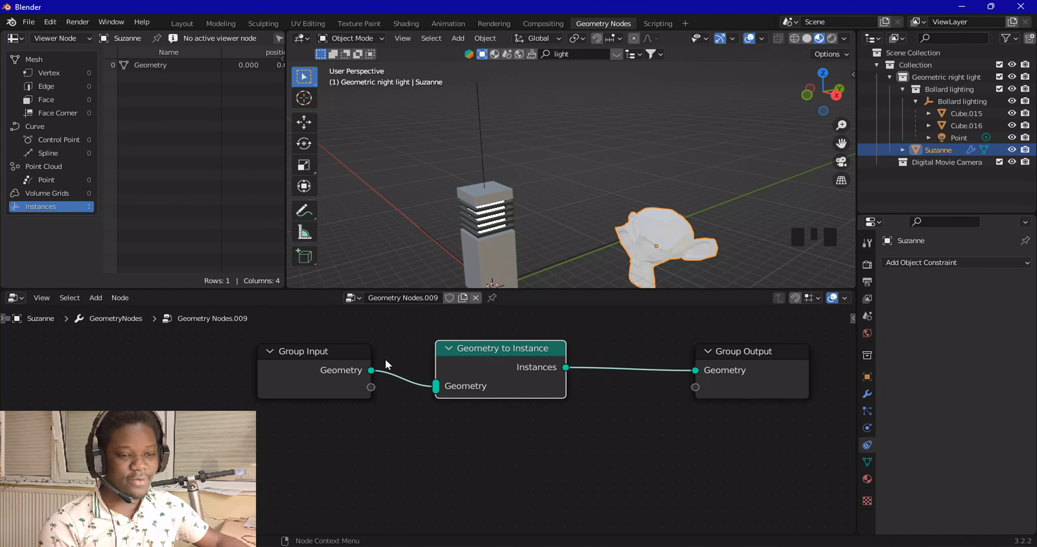
click(542, 350)
Step: Make room before the Group Output node and insert a Rotate Instances node after Geometry to Instance
middle_drag(620, 400, 545, 414)
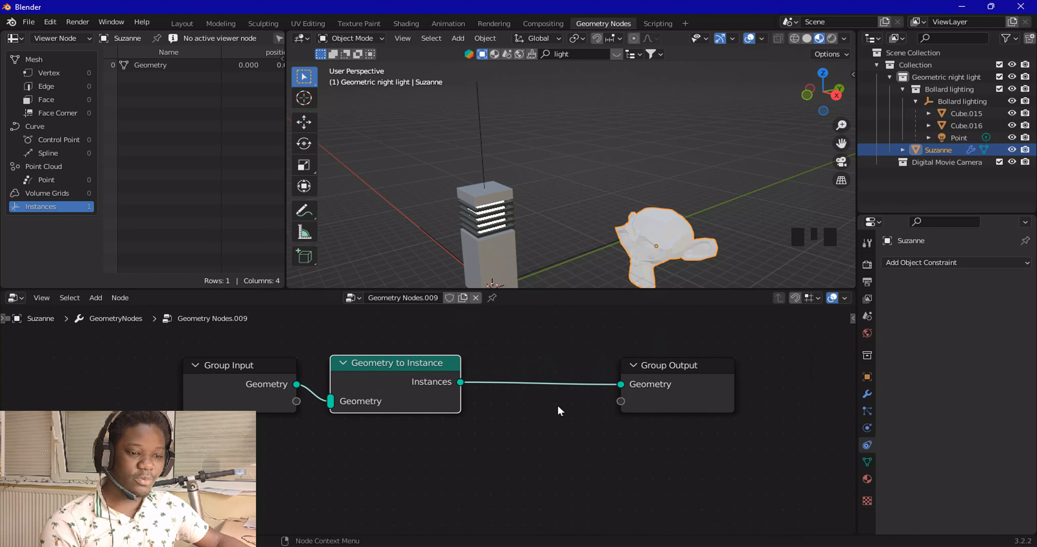
drag(671, 398, 788, 404)
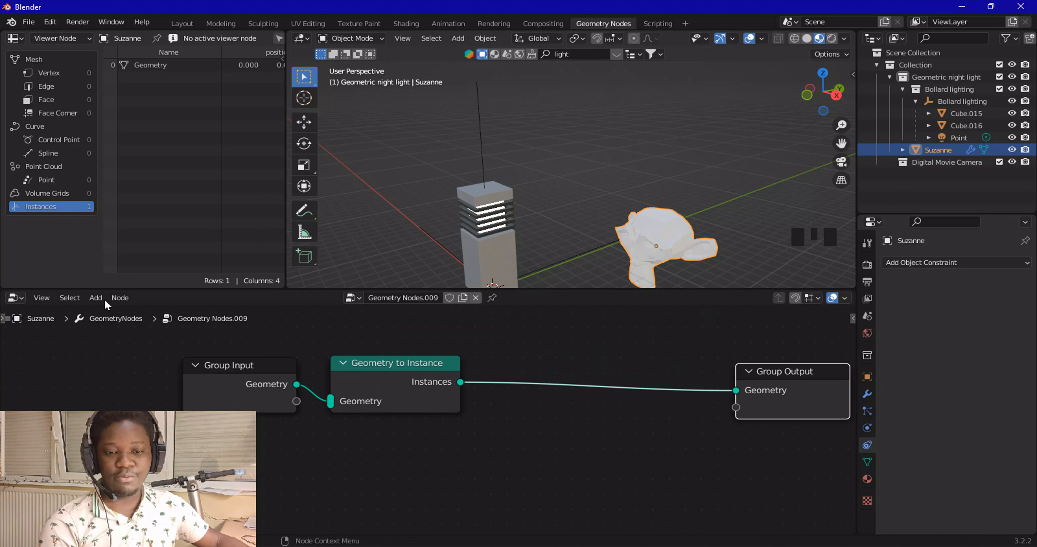
click(95, 298)
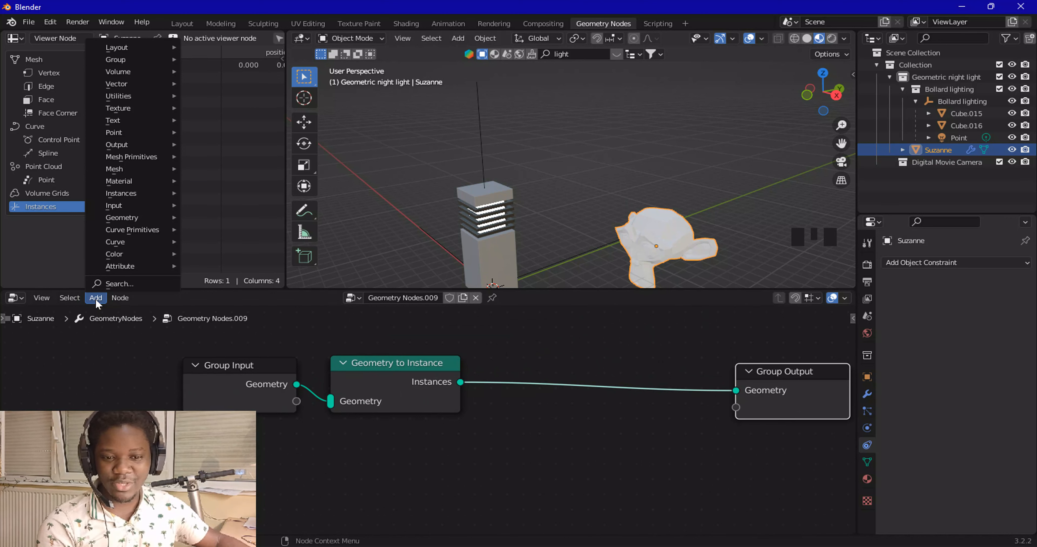
mouse_move(113, 230)
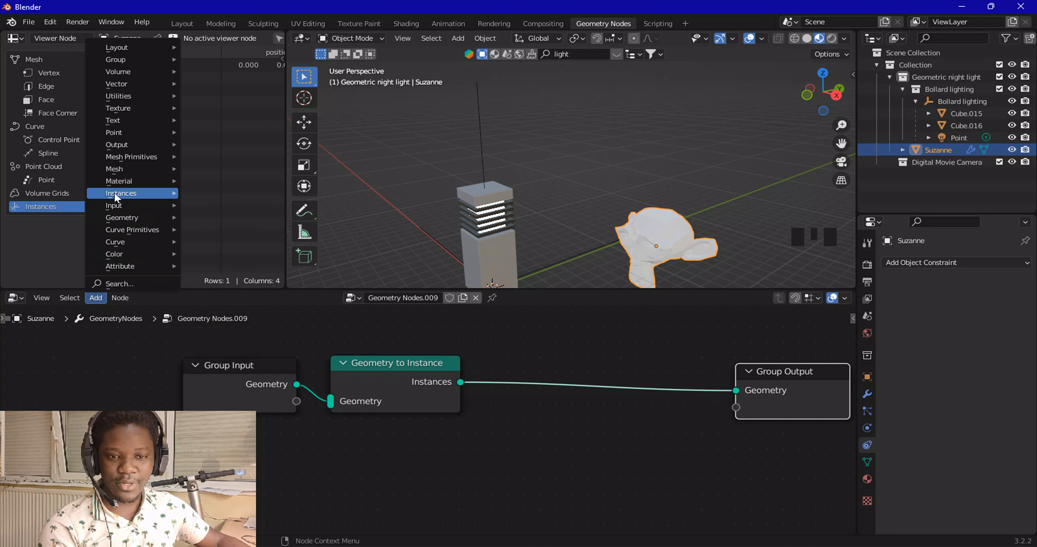
mouse_move(114, 194)
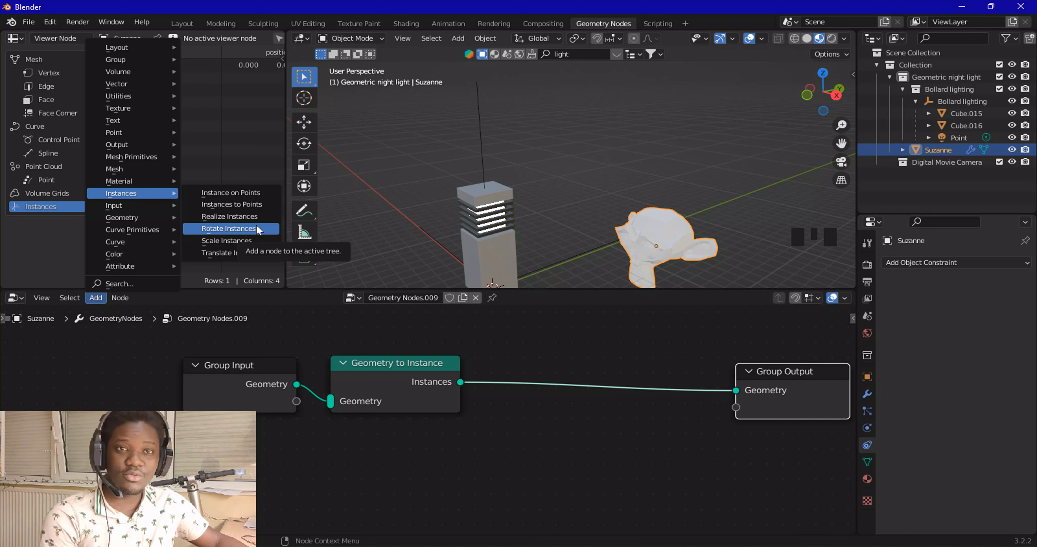
click(228, 229)
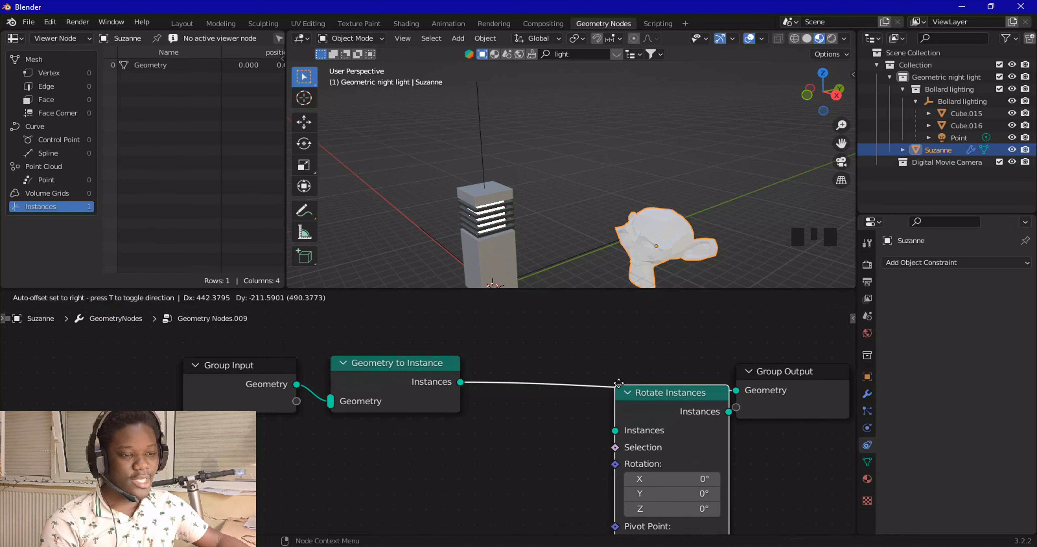
click(633, 400)
Step: Try an X rotation of 27.3° on the Rotate Instances node, and reset its X and Y rotation to 0°
middle_drag(677, 454, 667, 434)
drag(586, 430, 628, 430)
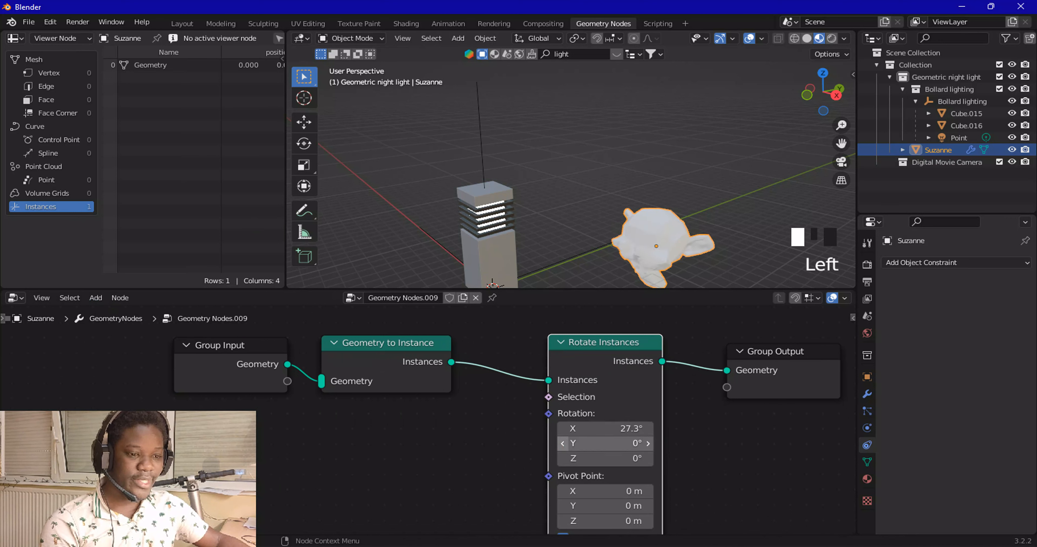
mouse_move(571, 444)
mouse_down()
mouse_move(588, 444)
mouse_move(571, 448)
mouse_up()
text(0)
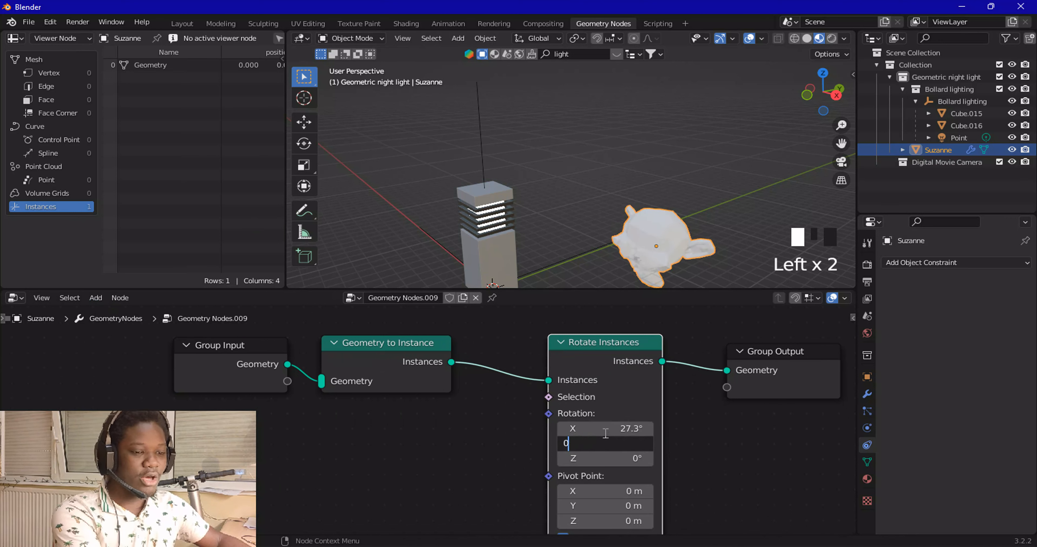
double_click(602, 426)
text(0)
key(Return)
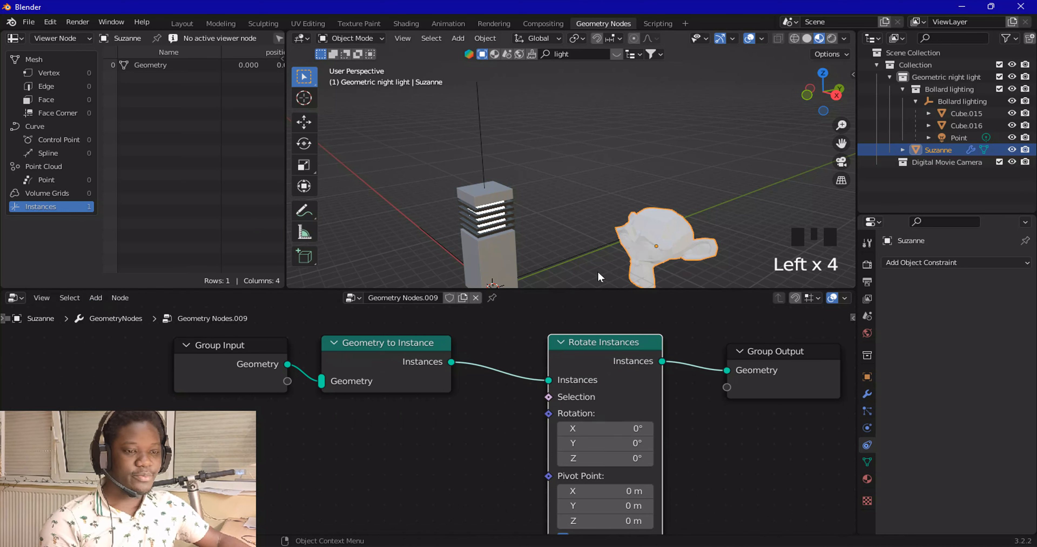
Step: Add an Align Euler to Vector node below the main chain and connect its Rotation output to the Rotate Instances Rotation input
scroll(643, 245, down, 2)
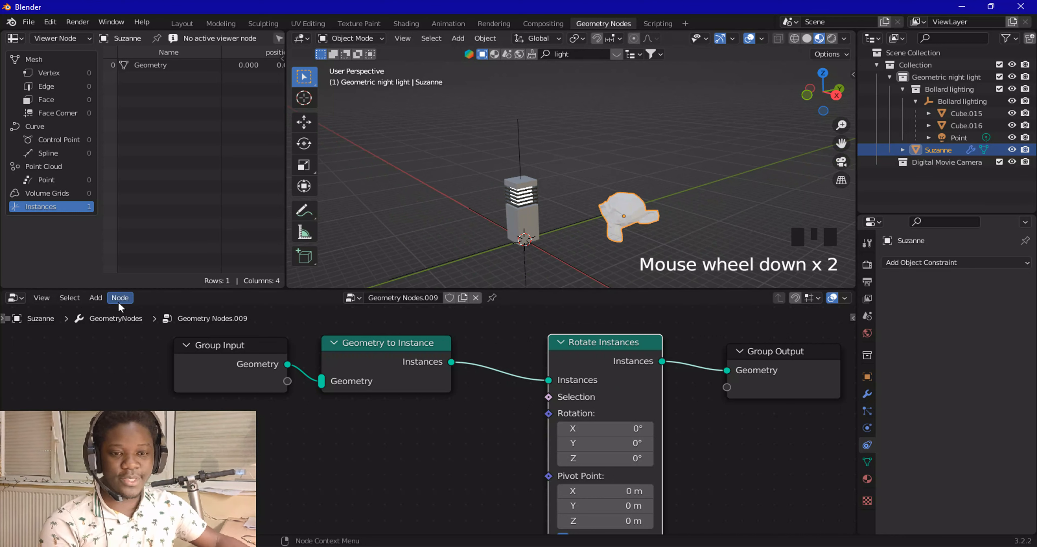
click(100, 300)
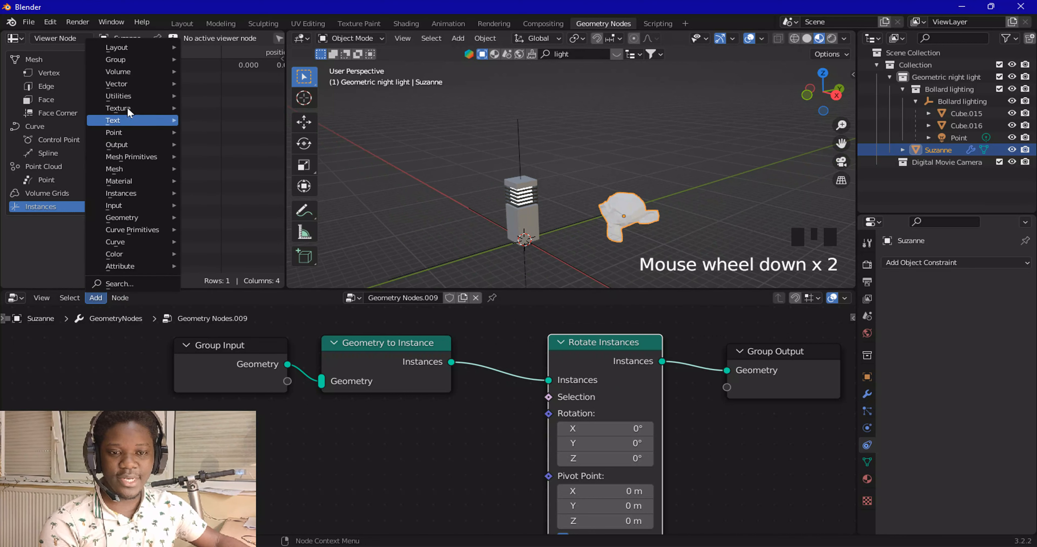
mouse_move(133, 97)
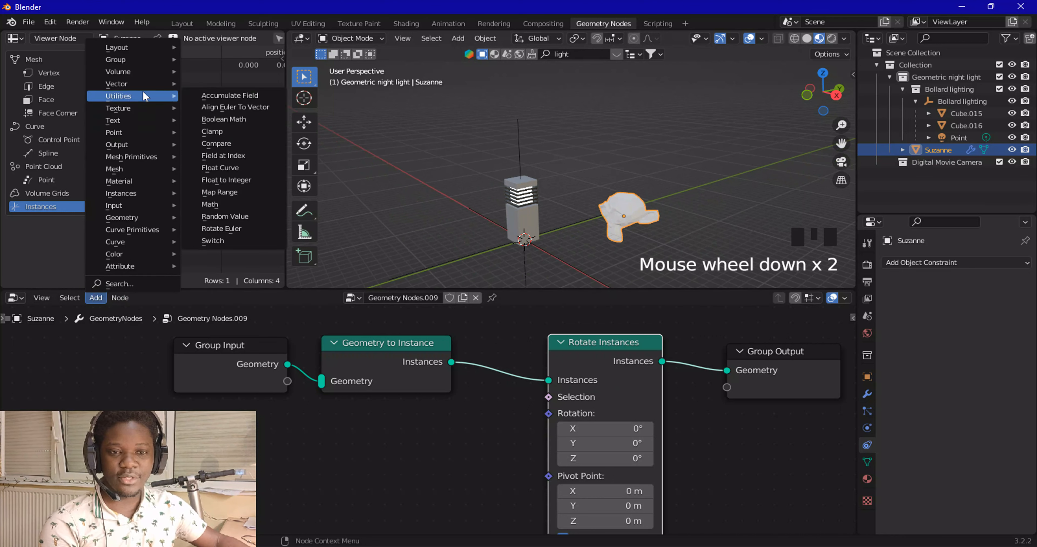
click(246, 106)
click(467, 428)
middle_drag(468, 428, 466, 365)
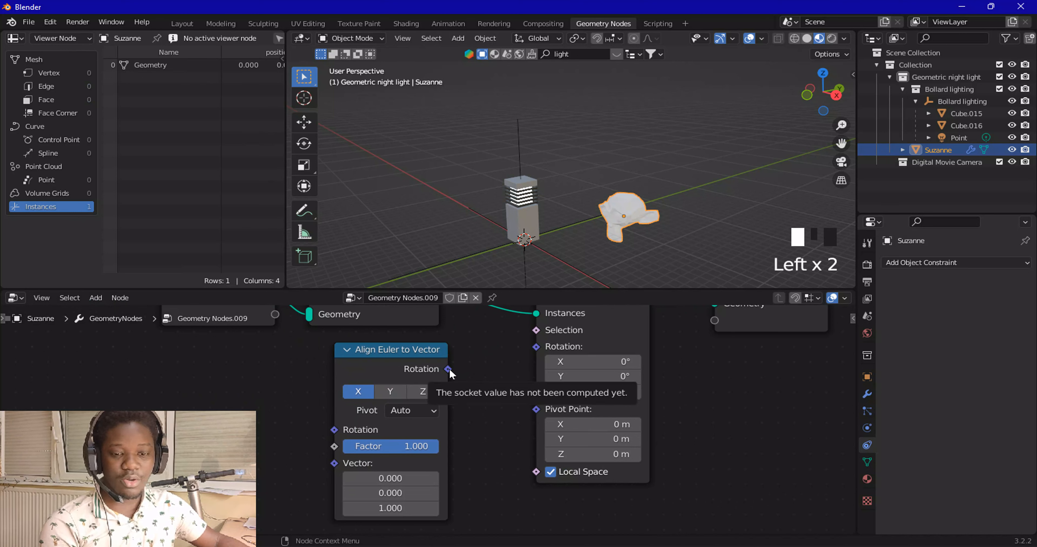
drag(448, 369, 537, 347)
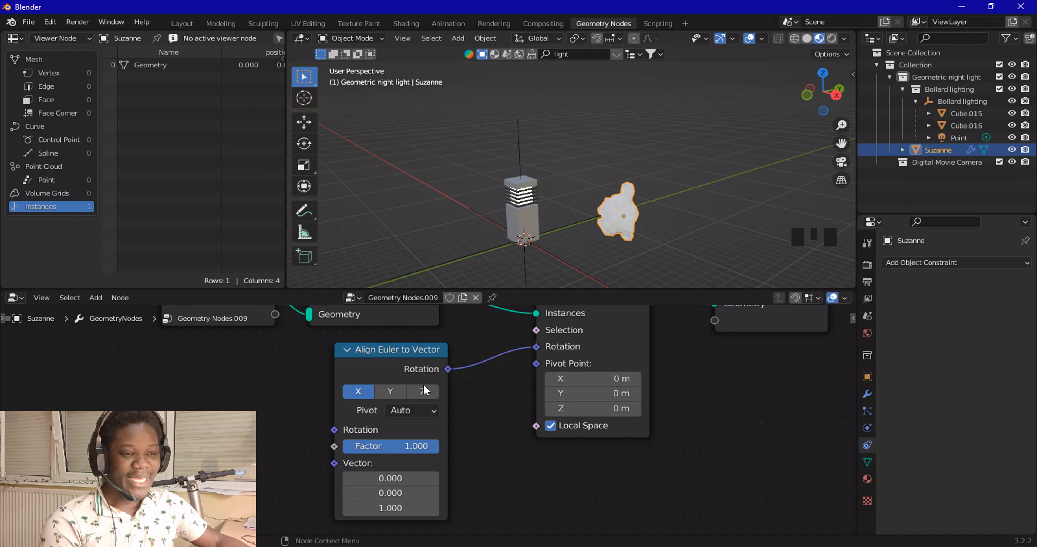
Step: Switch the 3D viewport to solid shading and view Suzanne beside the bollard light
scroll(583, 194, up, 4)
scroll(584, 193, down, 2)
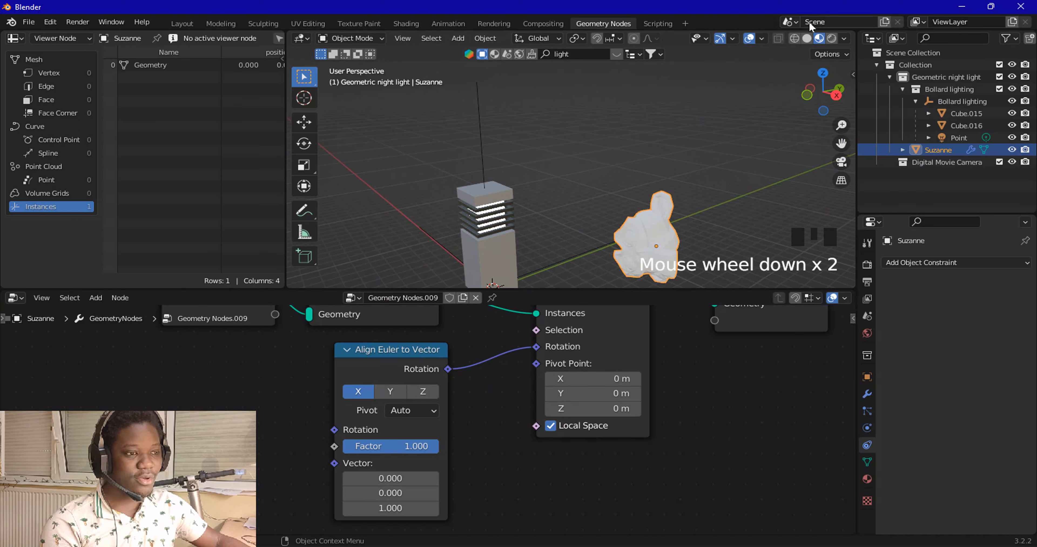
click(807, 38)
mouse_move(636, 217)
middle_down()
mouse_move(671, 222)
mouse_move(621, 246)
middle_up()
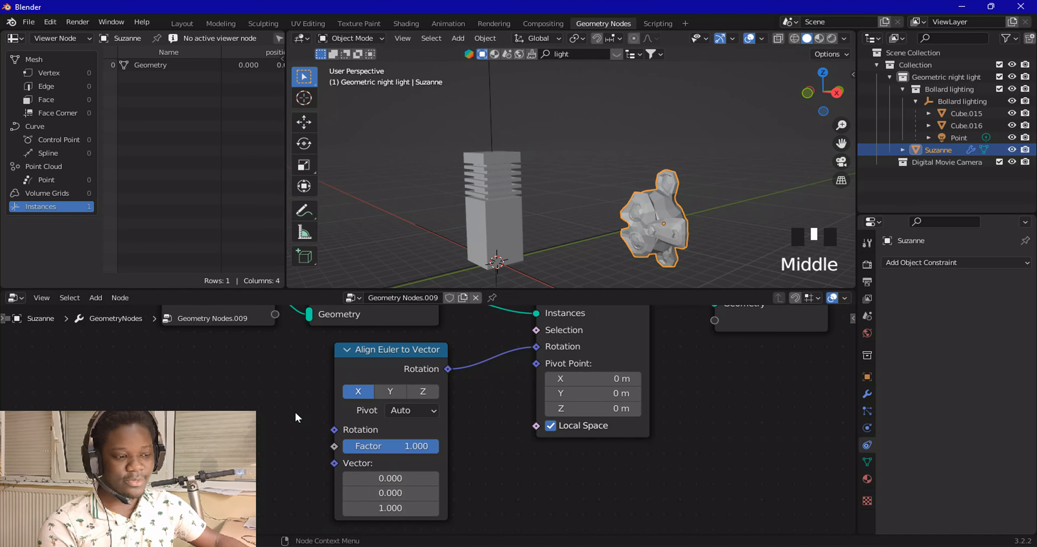
Step: Add an Object Info node beside Align Euler to Vector and pick the bollard body Cube.015 as its object
middle_drag(297, 419, 432, 407)
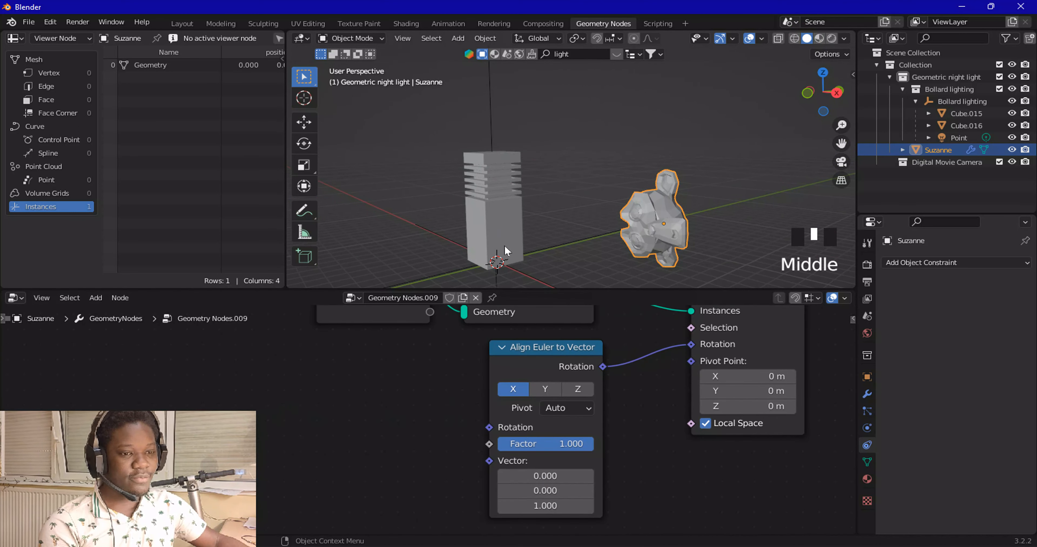
click(97, 299)
mouse_move(161, 205)
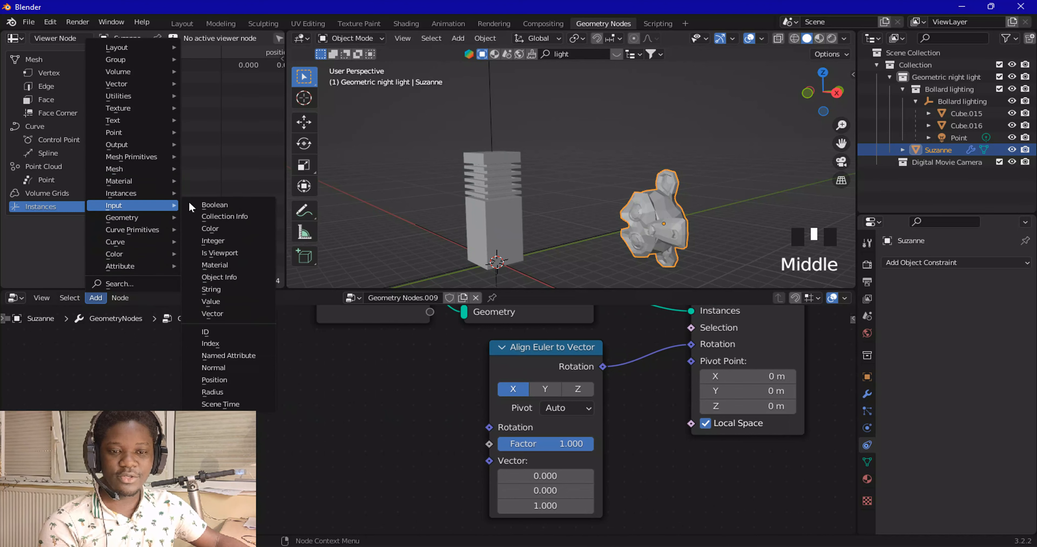
click(223, 277)
click(382, 432)
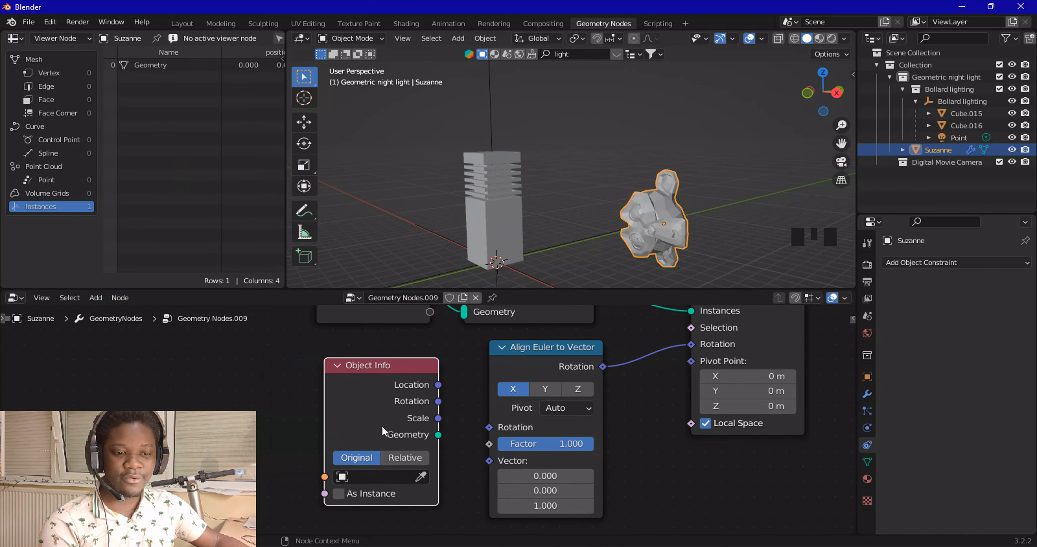
click(420, 477)
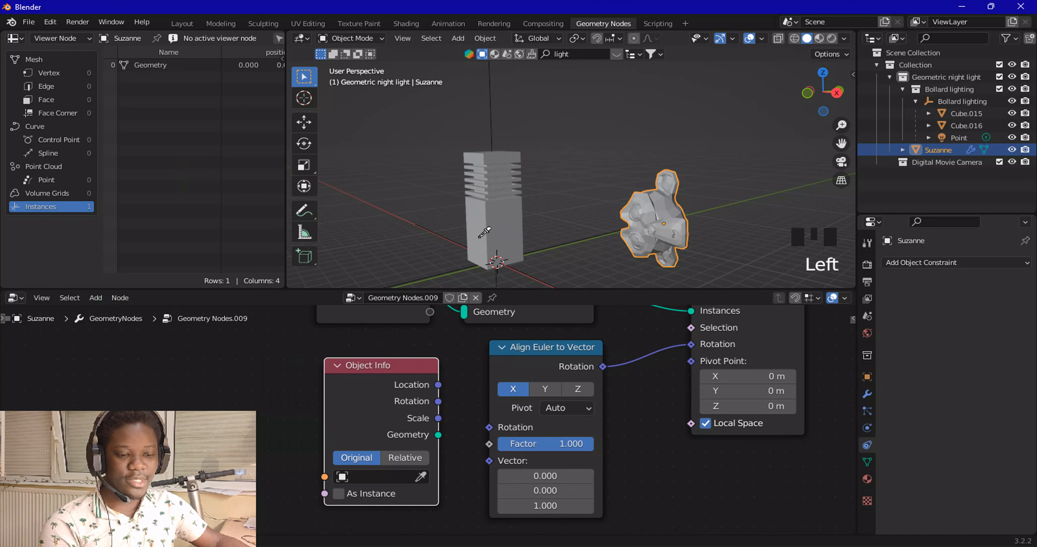
click(519, 209)
drag(416, 432, 386, 431)
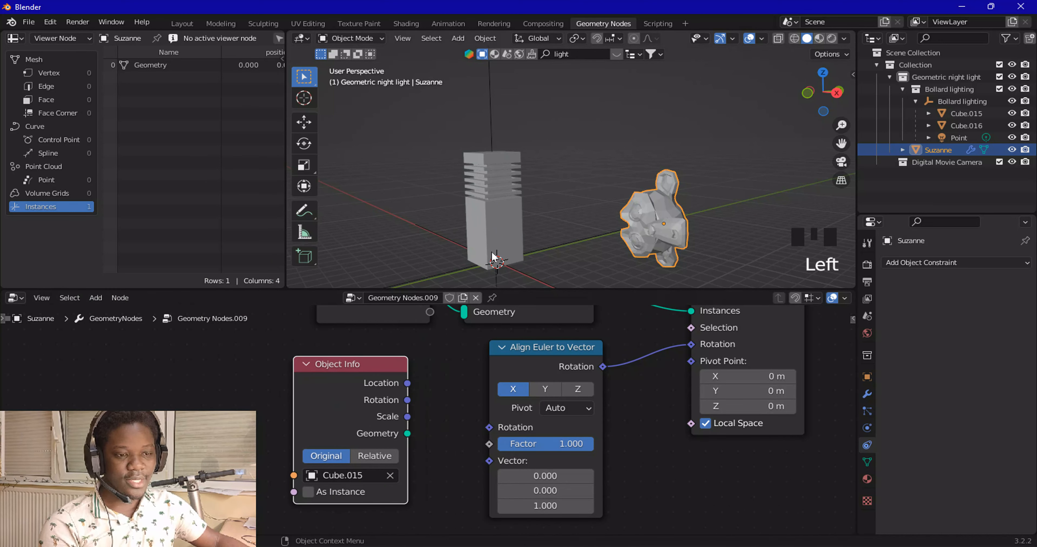
Step: Examine the origin point at the base of the bollard body Cube.015, and reselect Suzanne
middle_drag(493, 256, 639, 249)
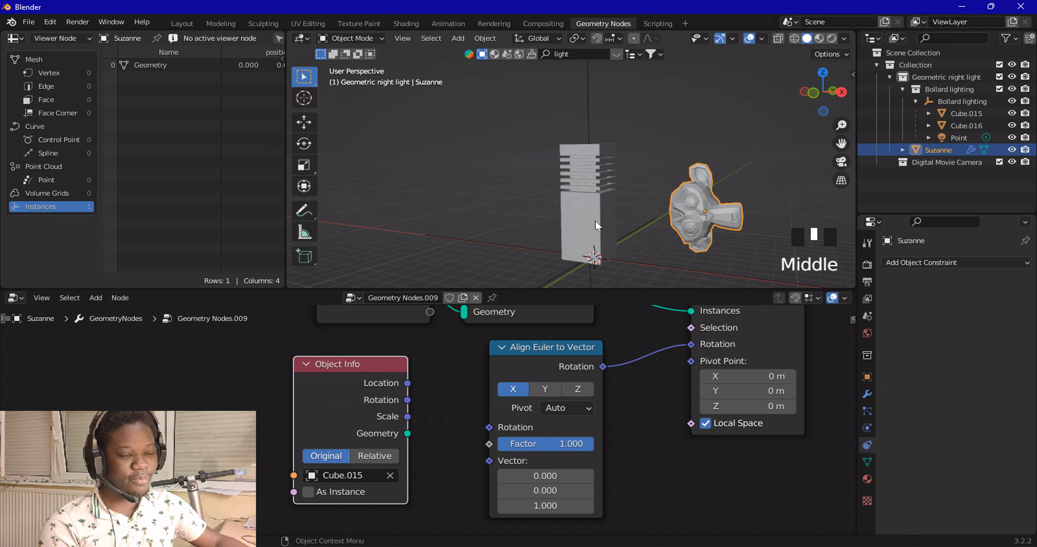
middle_drag(518, 249, 571, 206)
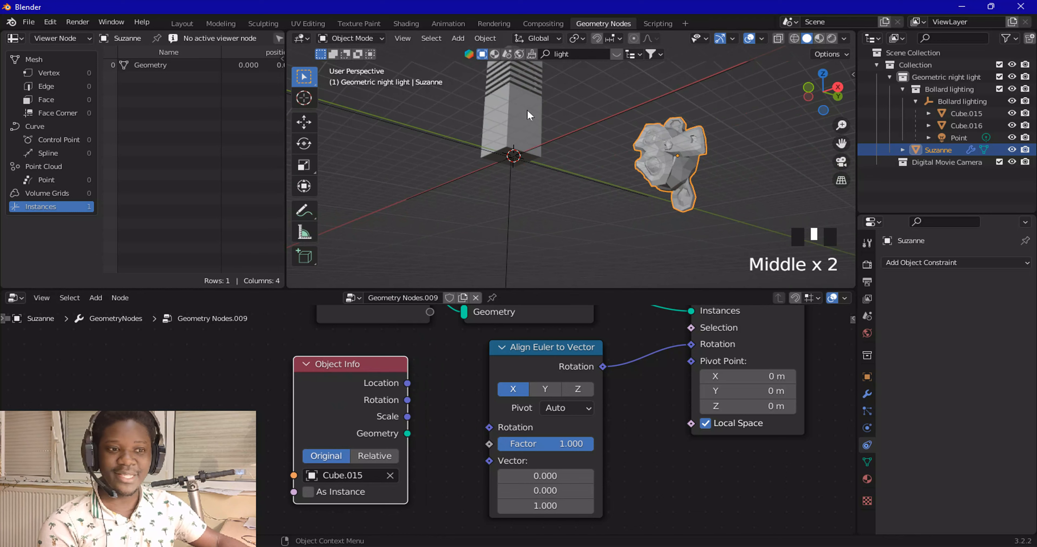
scroll(527, 109, up, 4)
scroll(527, 109, down, 1)
middle_drag(555, 127, 584, 139)
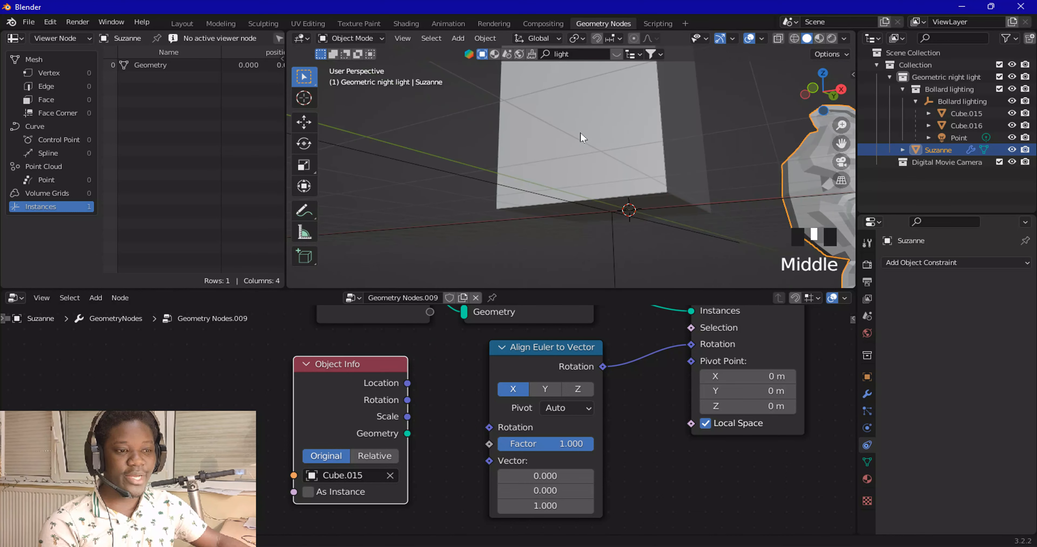
click(602, 208)
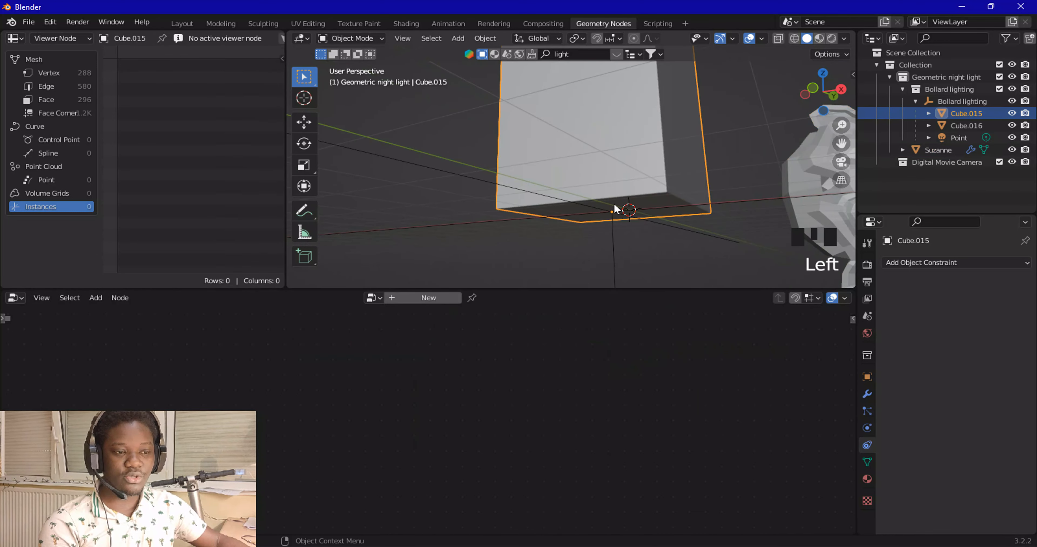
scroll(564, 85, down, 2)
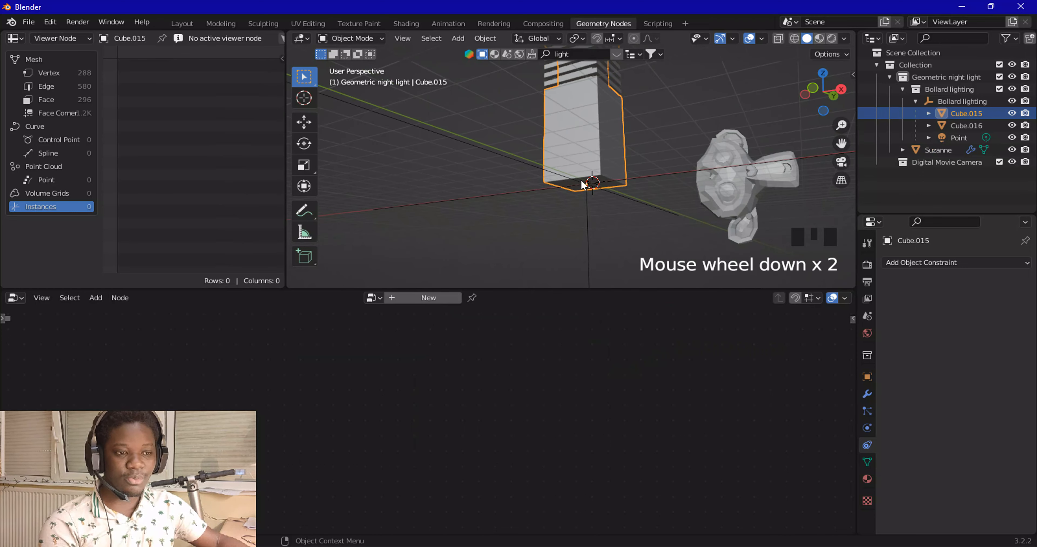
mouse_move(584, 185)
middle_down()
mouse_move(593, 199)
mouse_move(590, 189)
middle_up()
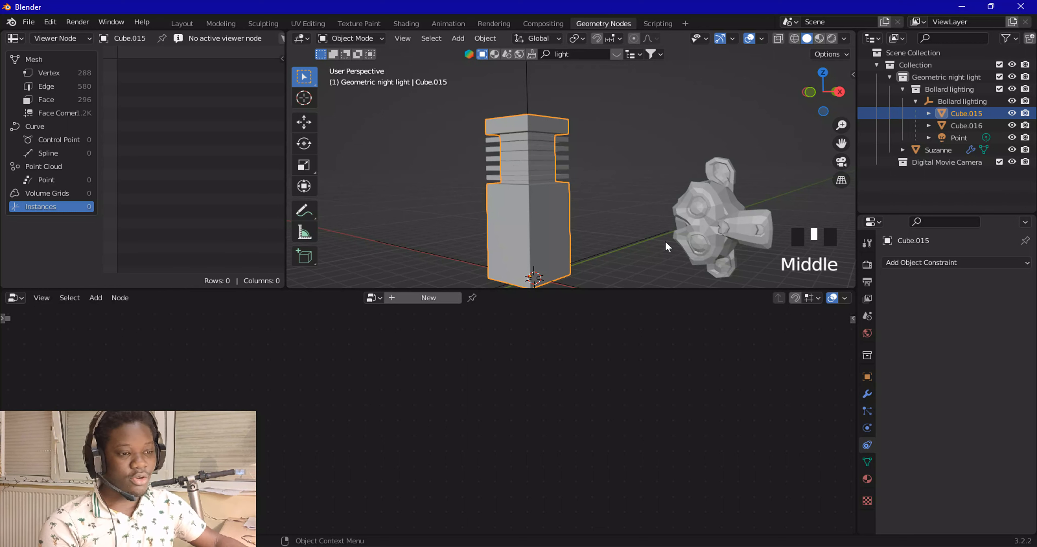
click(684, 212)
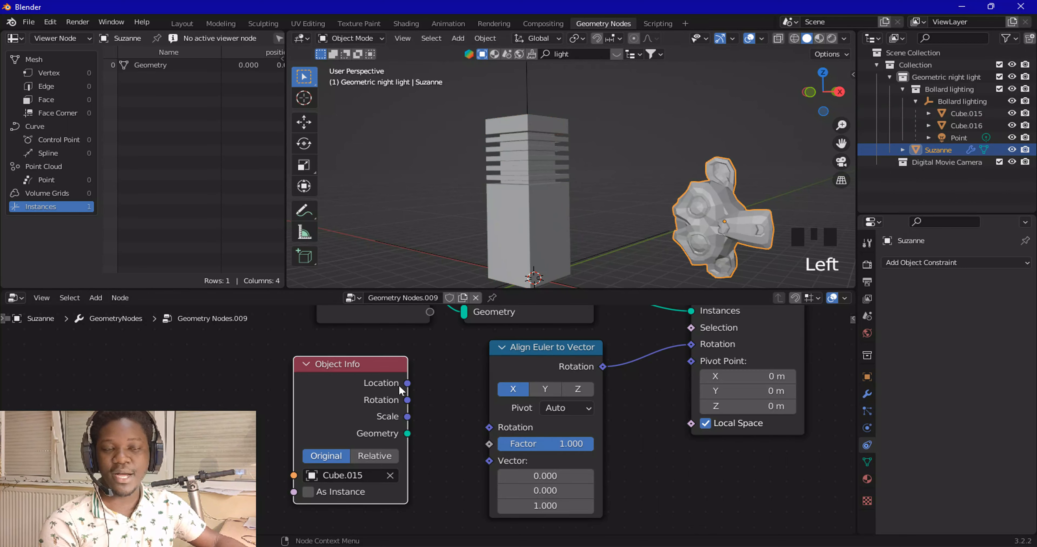
Step: Connect the Object Info Location output to the Vector input of Align Euler to Vector
drag(407, 383, 472, 342)
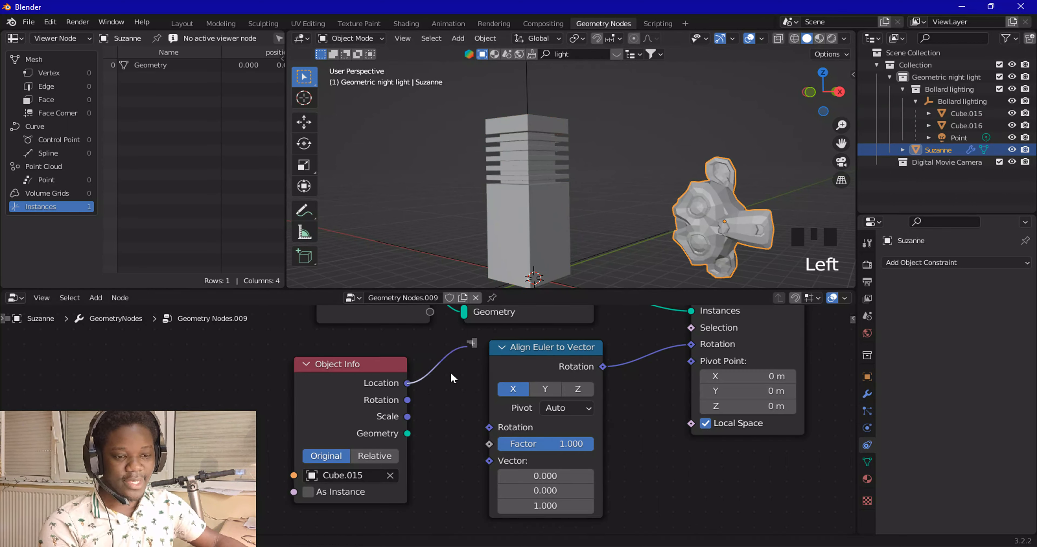
drag(422, 384, 489, 462)
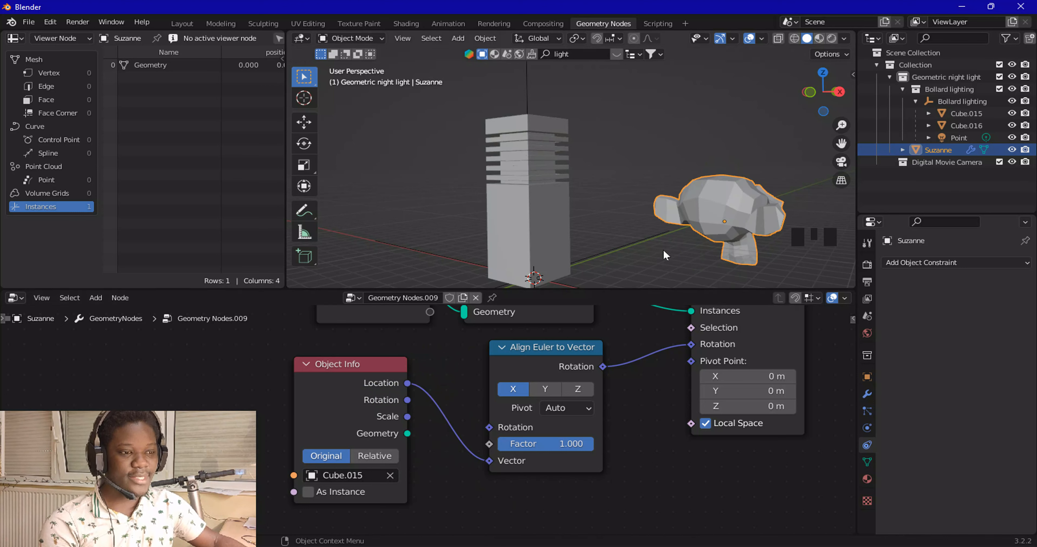
middle_drag(628, 209, 571, 210)
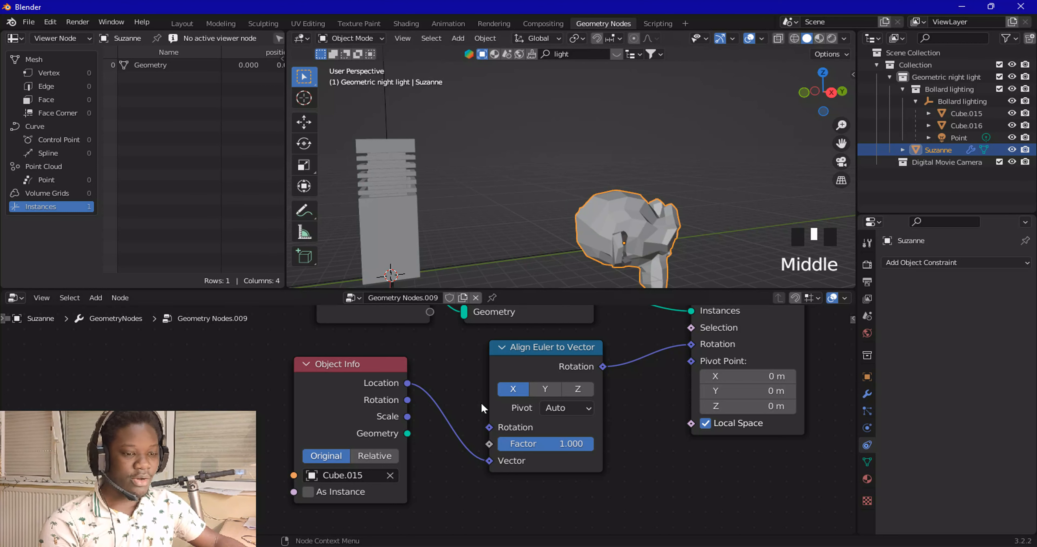
scroll(445, 432, down, 1)
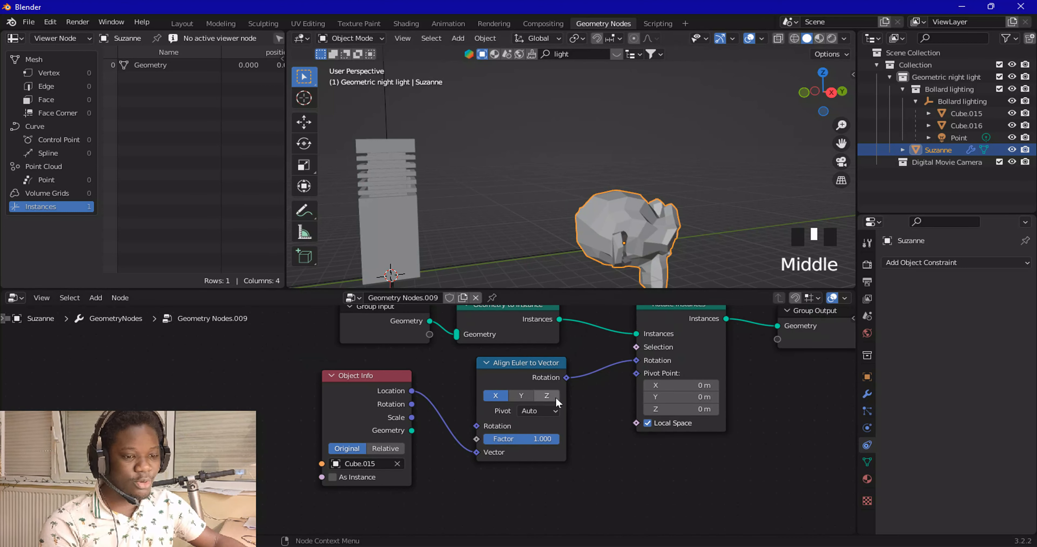
Step: Enable the Axis option in Suzanne's viewport display settings
click(867, 378)
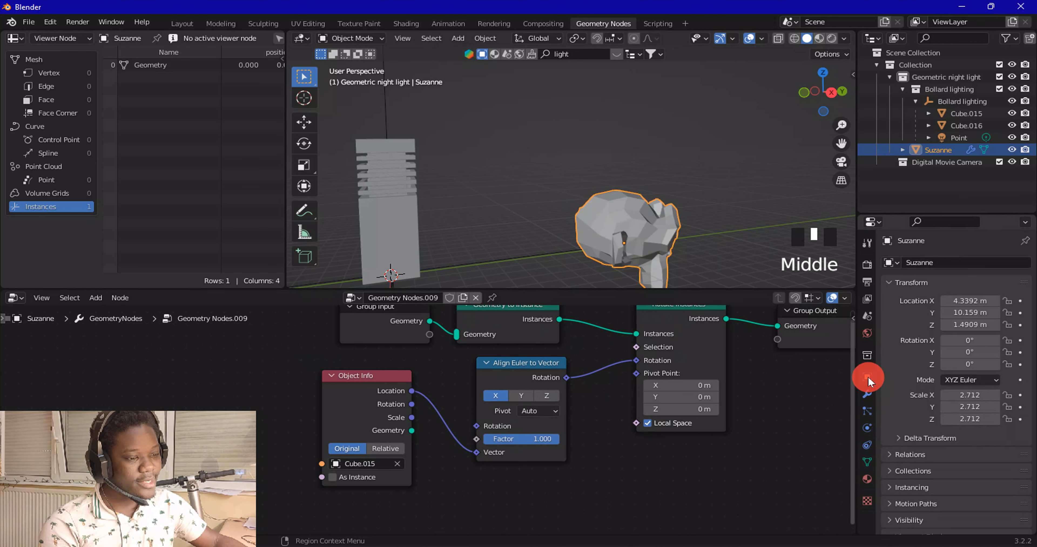
scroll(924, 374, down, 10)
click(944, 379)
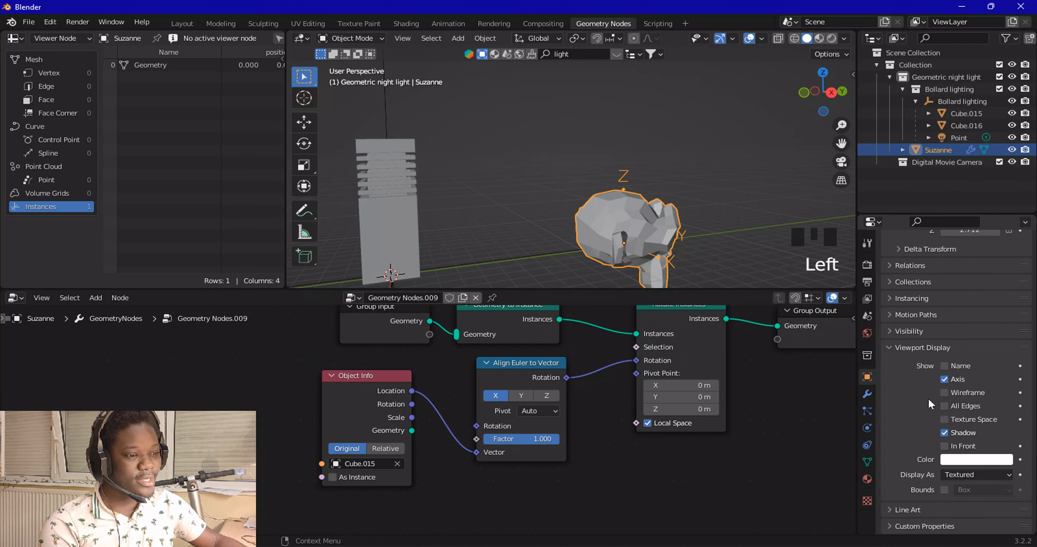
click(907, 349)
click(909, 495)
scroll(926, 483, down, 3)
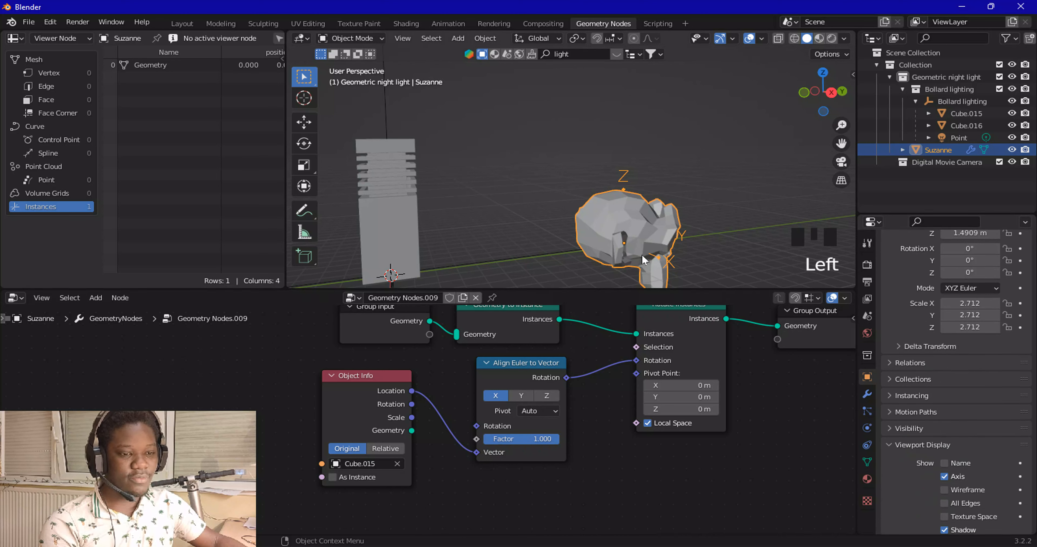
Step: Set the Object Info node to Relative and the Align Euler to Vector axis to Z, keeping its factor at 1.000
click(387, 448)
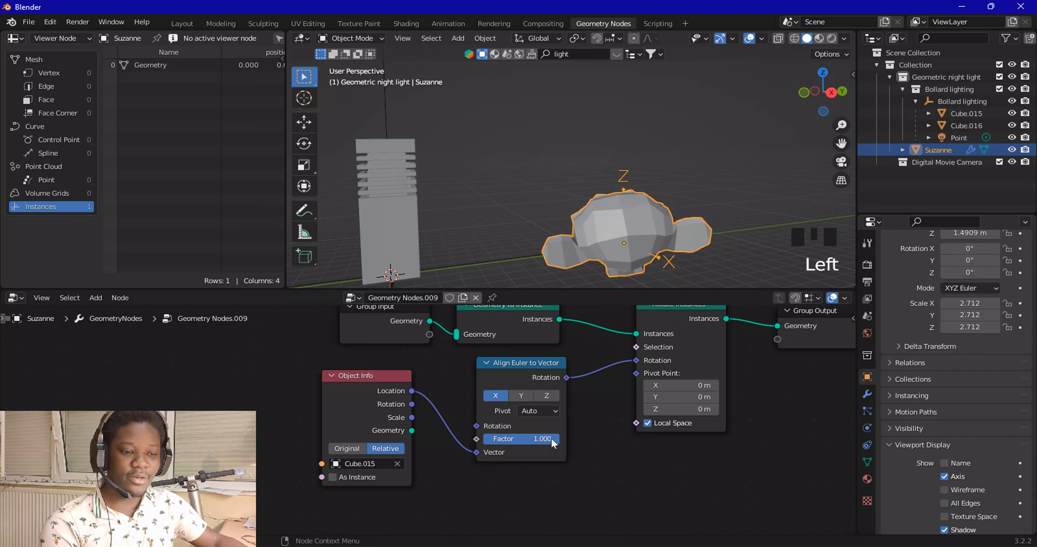
mouse_move(553, 443)
mouse_down()
mouse_move(488, 443)
mouse_move(560, 439)
mouse_move(543, 434)
mouse_up()
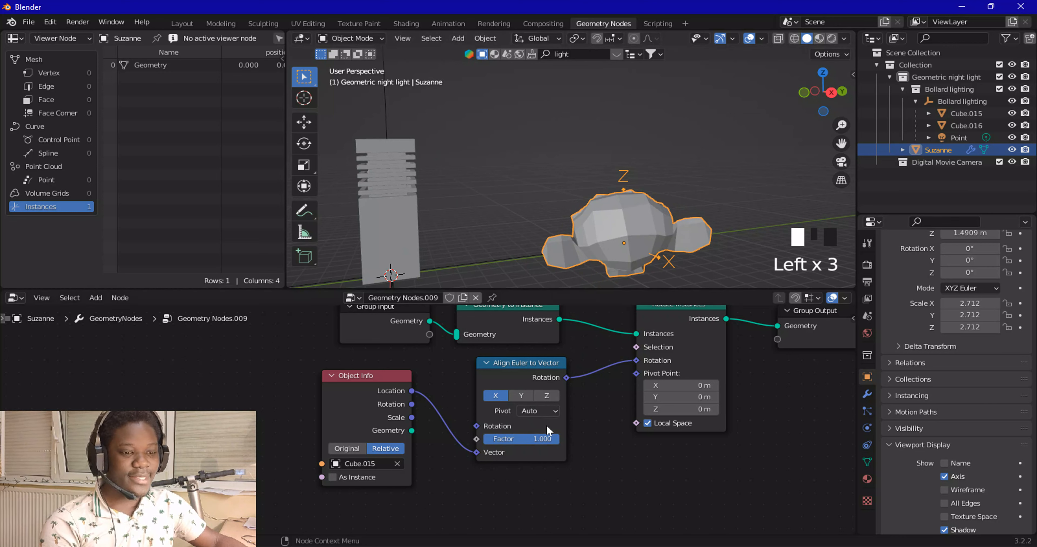
click(547, 397)
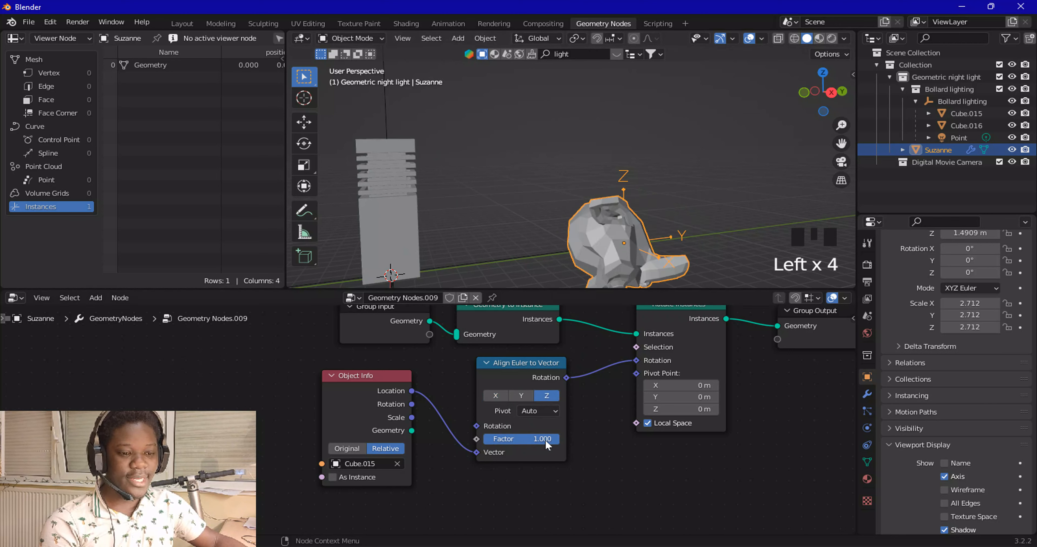
mouse_move(548, 444)
mouse_down()
mouse_move(484, 440)
mouse_move(559, 439)
mouse_up()
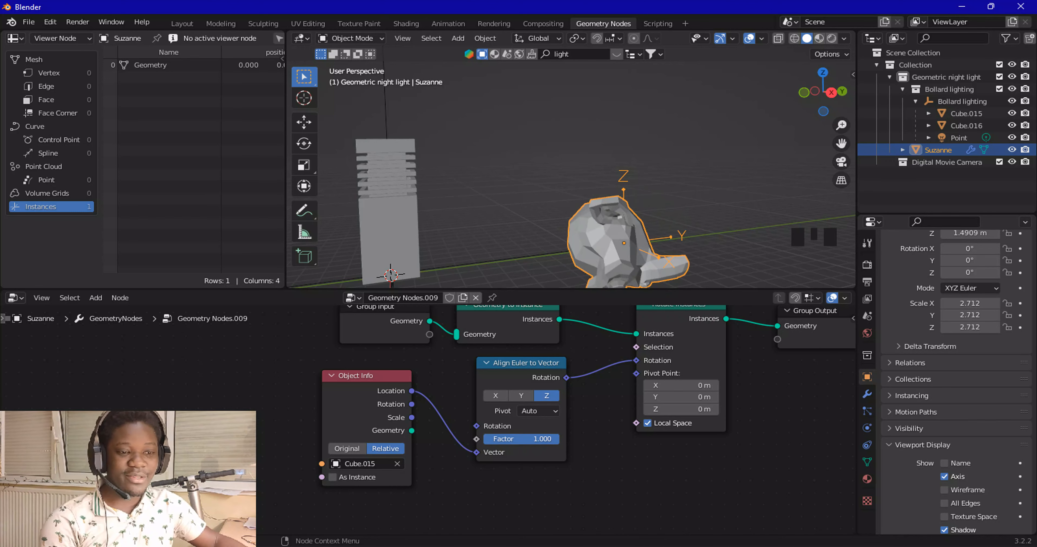
Step: Line up the Group Input node above the Object Info node and check Suzanne's orientation against its displayed axes
click(370, 402)
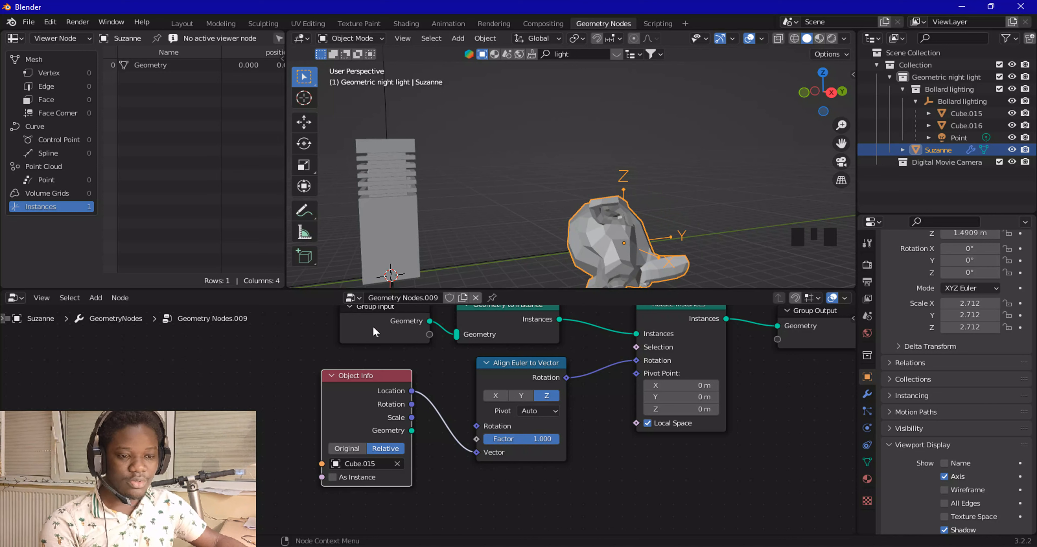
drag(374, 332, 355, 337)
scroll(493, 457, down, 1)
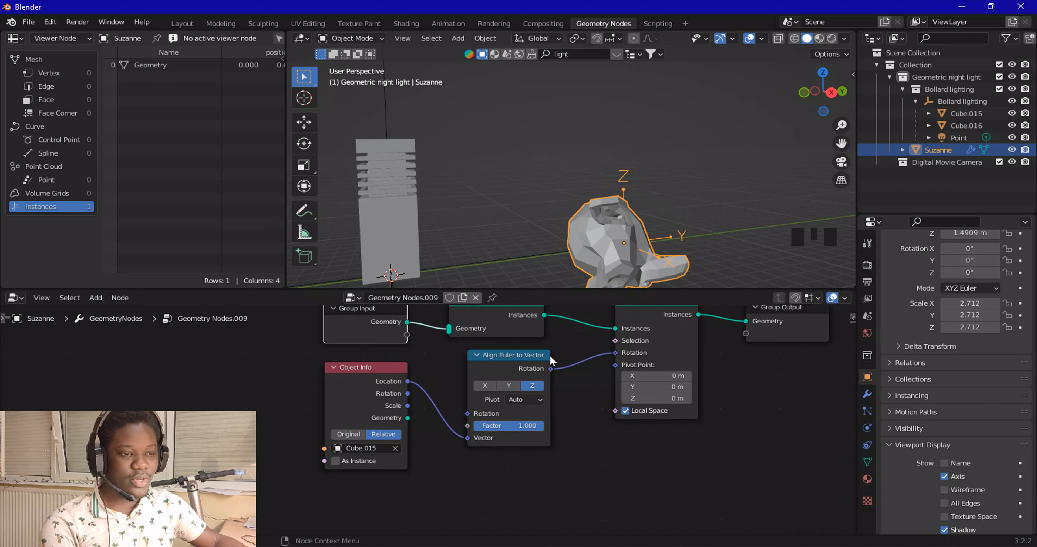
middle_drag(582, 181, 660, 224)
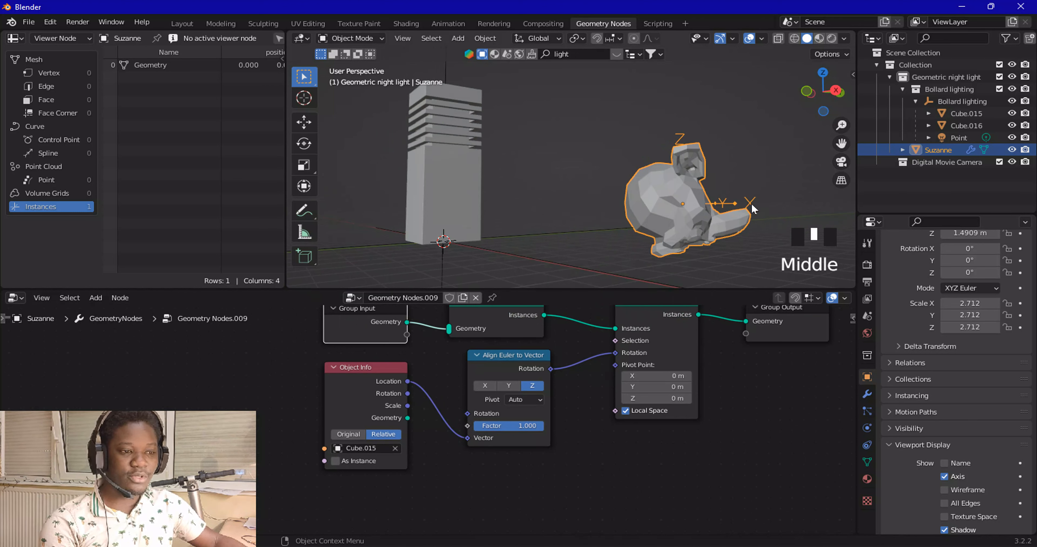
middle_drag(479, 488, 471, 485)
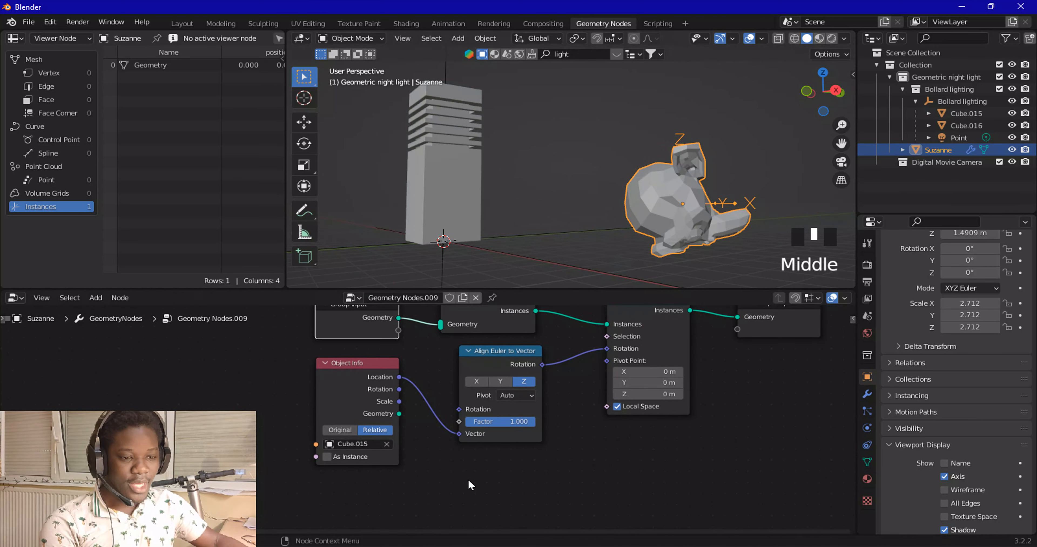
scroll(471, 485, down, 1)
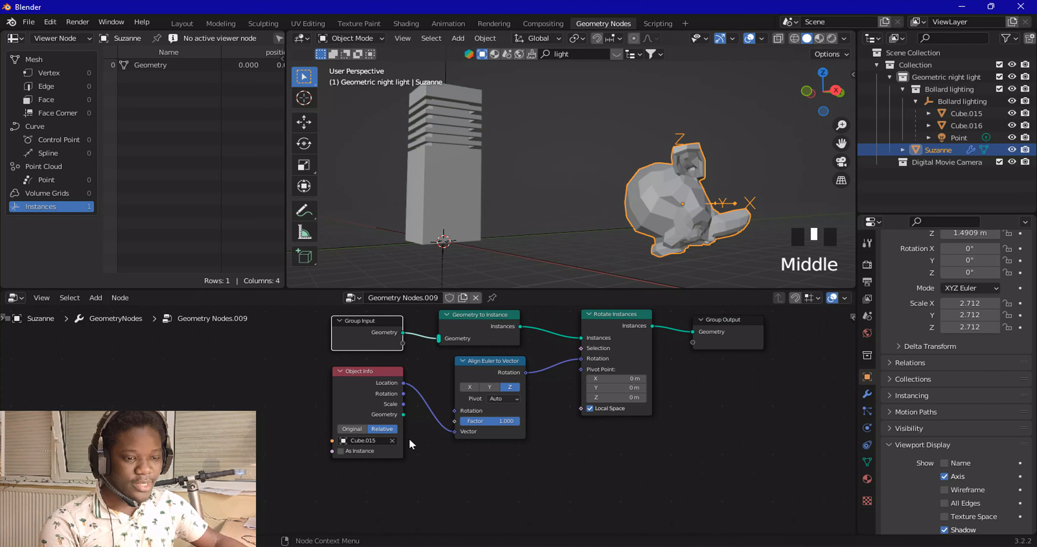
Step: Insert a Vector Math node on the link between Object Info Location and Align Euler to Vector
click(90, 301)
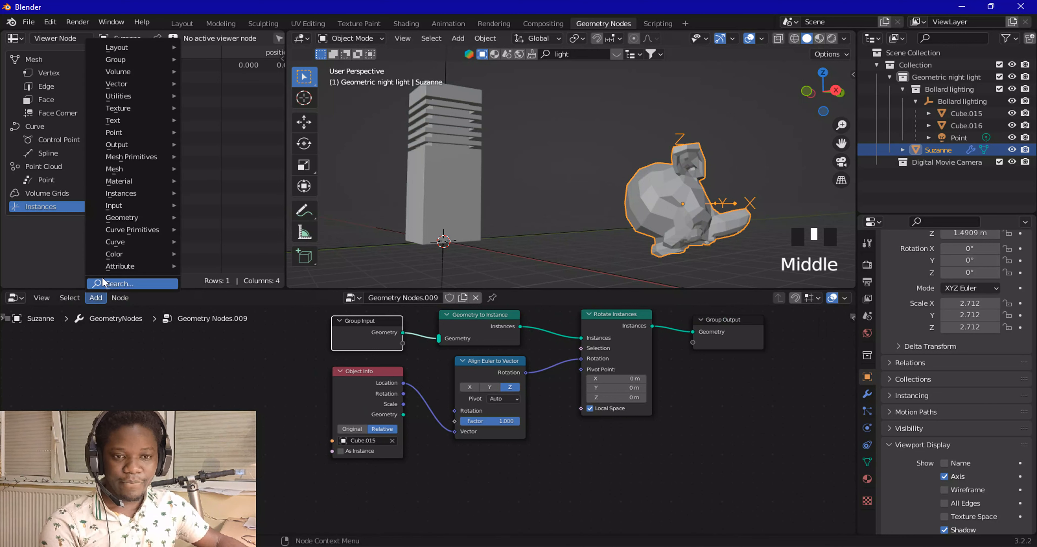
mouse_move(110, 98)
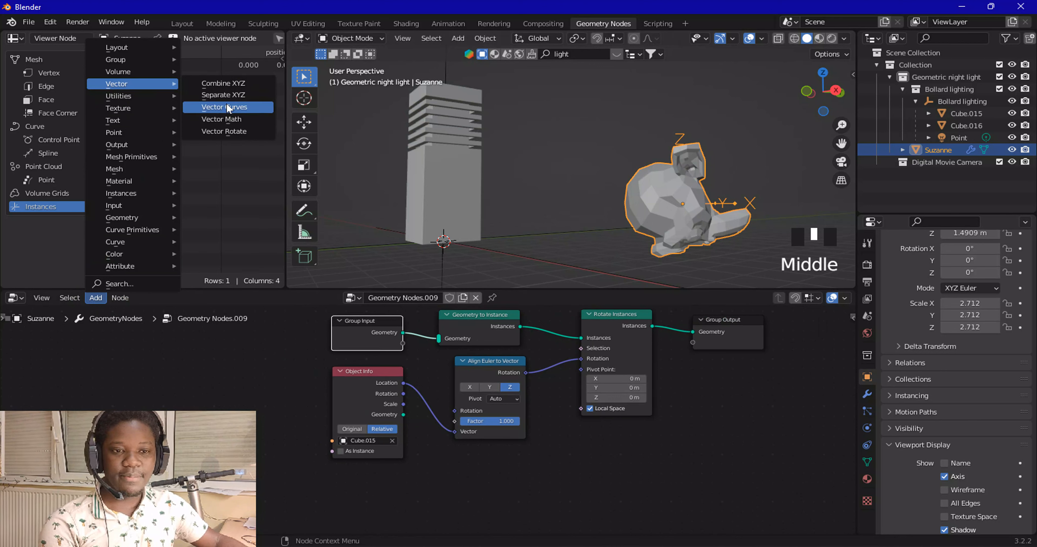
click(222, 119)
click(448, 378)
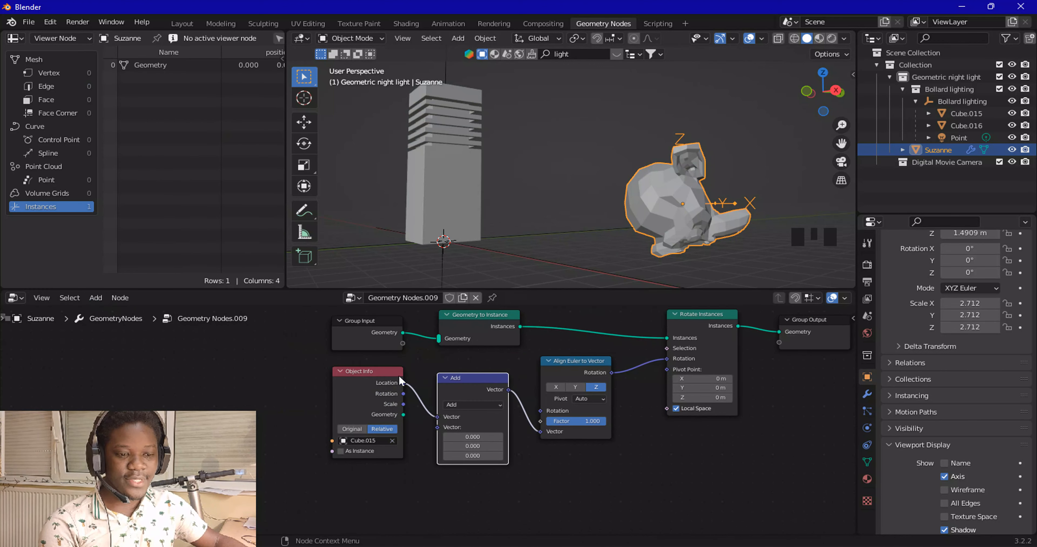
Step: Add a Value node below Object Info and connect it to the second Vector input of the Add node
click(96, 297)
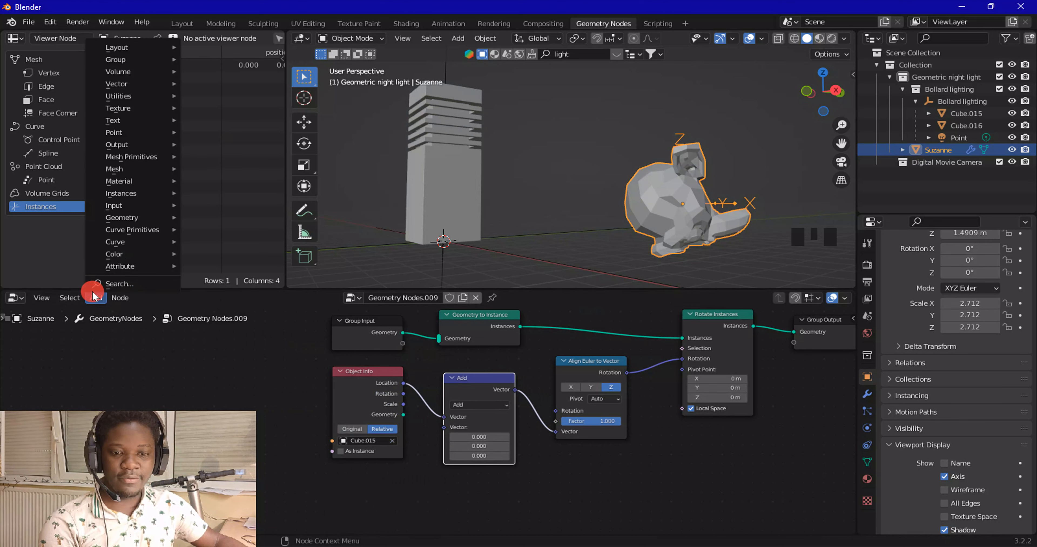
mouse_move(115, 207)
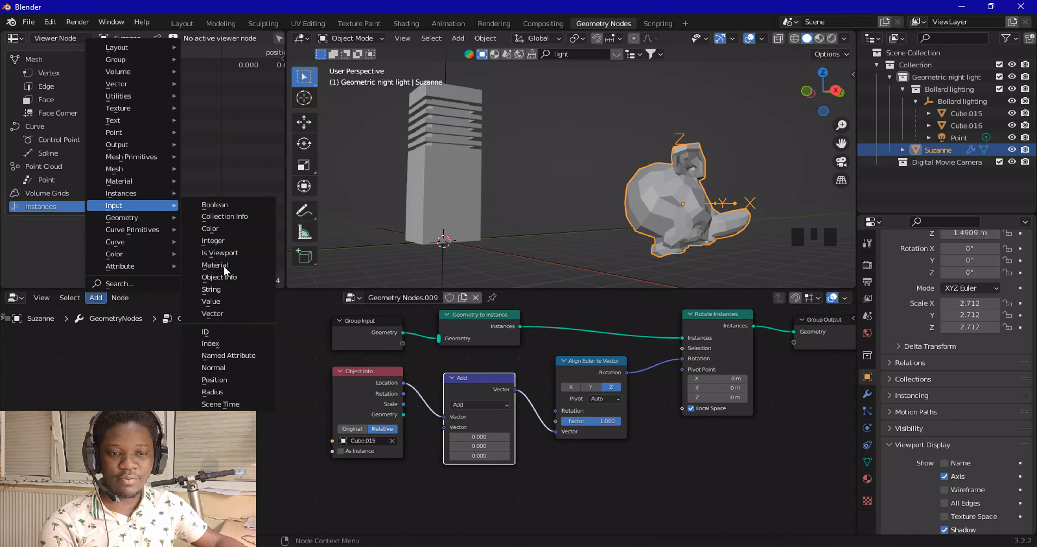
click(223, 301)
click(333, 475)
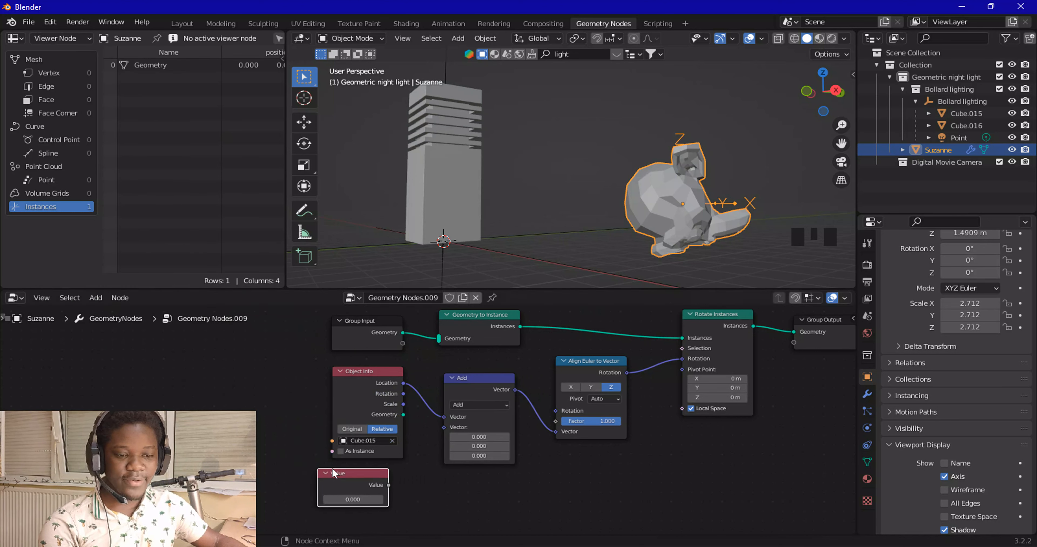
middle_drag(414, 481, 419, 447)
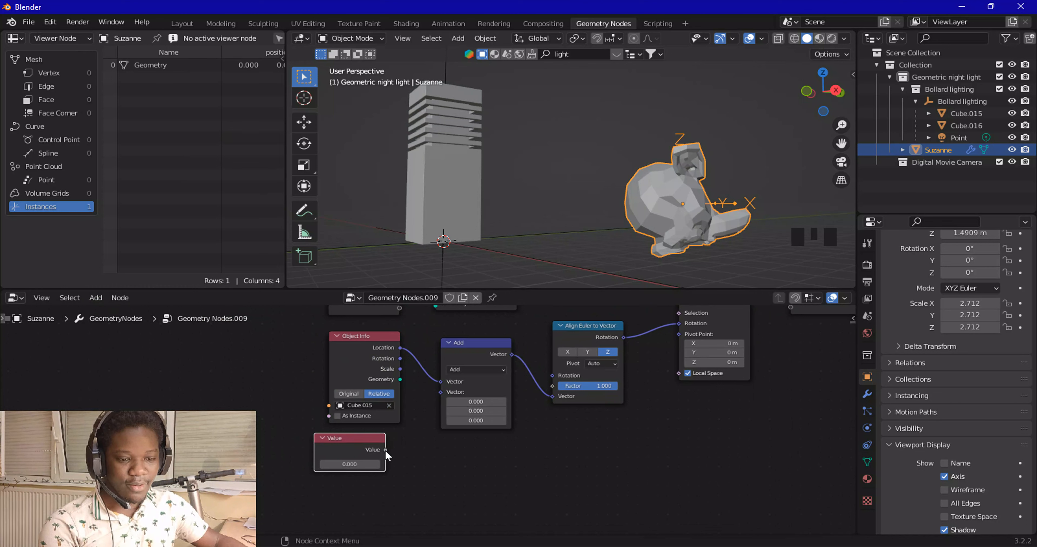
drag(385, 450, 441, 393)
Step: Set the Value node to -1
click(338, 463)
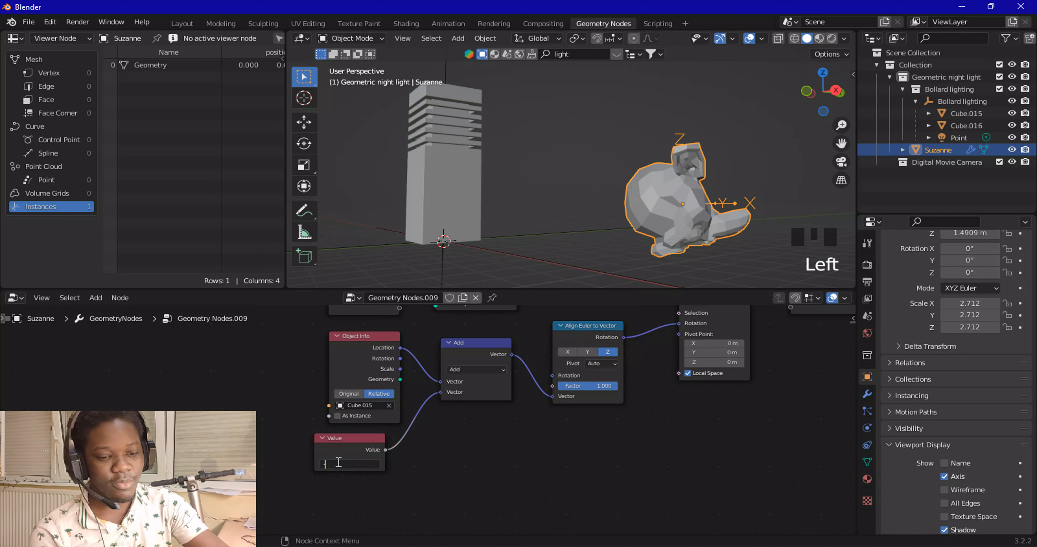
text(-1)
key(Return)
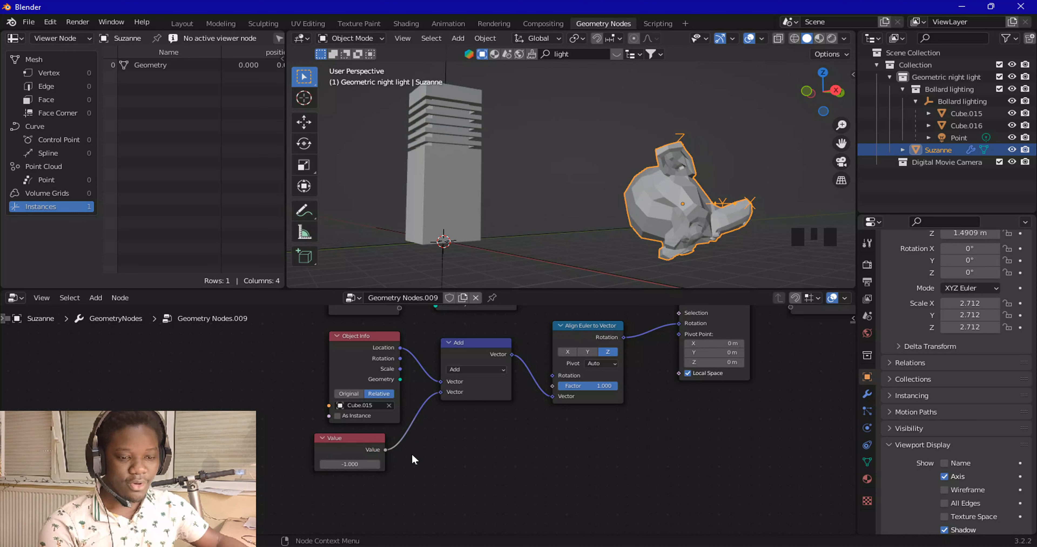
Step: Change the Vector Math operation from Add to Multiply and check Suzanne's orientation relative to the bollard
middle_drag(438, 456, 437, 444)
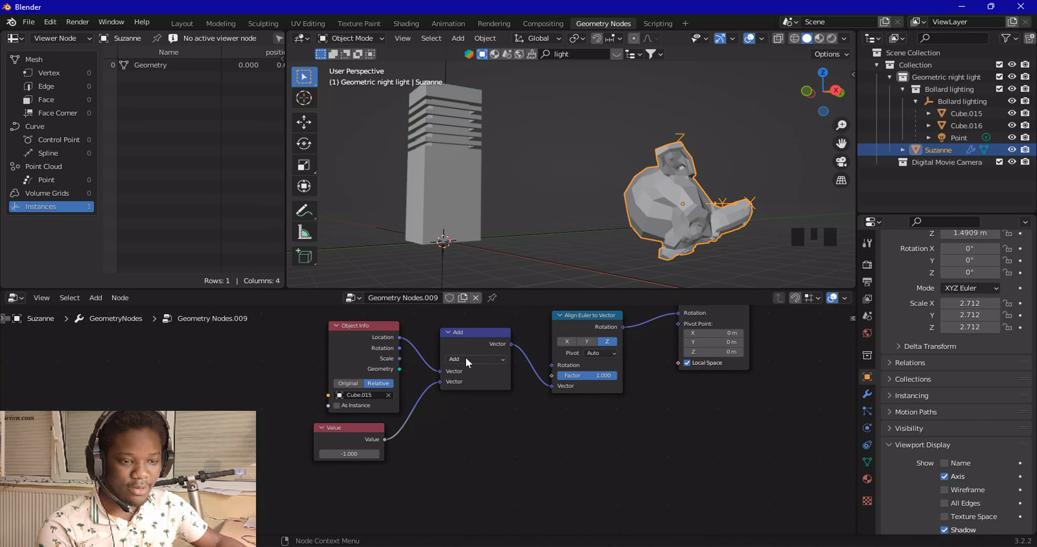
middle_drag(474, 361, 465, 377)
click(464, 375)
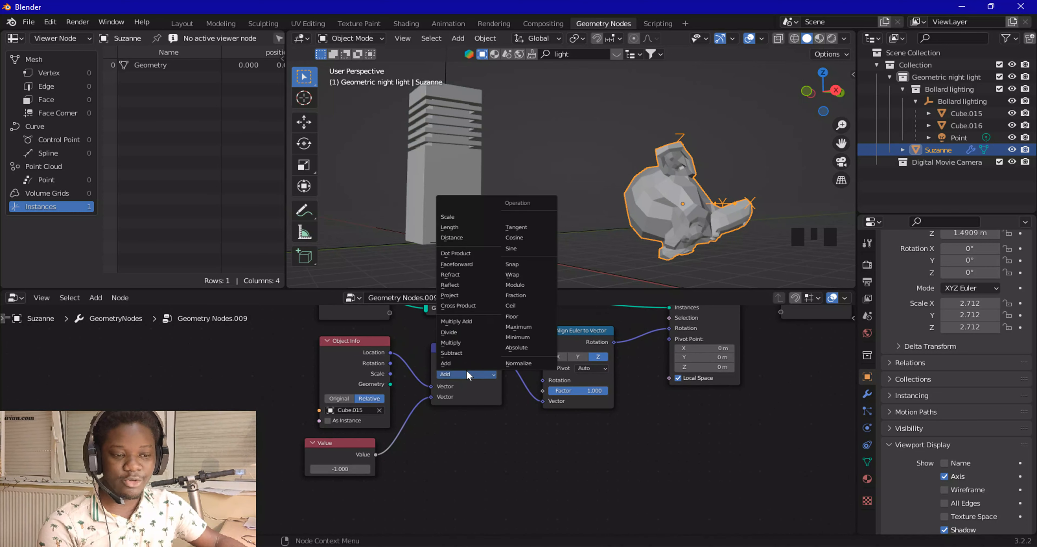
scroll(466, 444, up, 2)
click(481, 358)
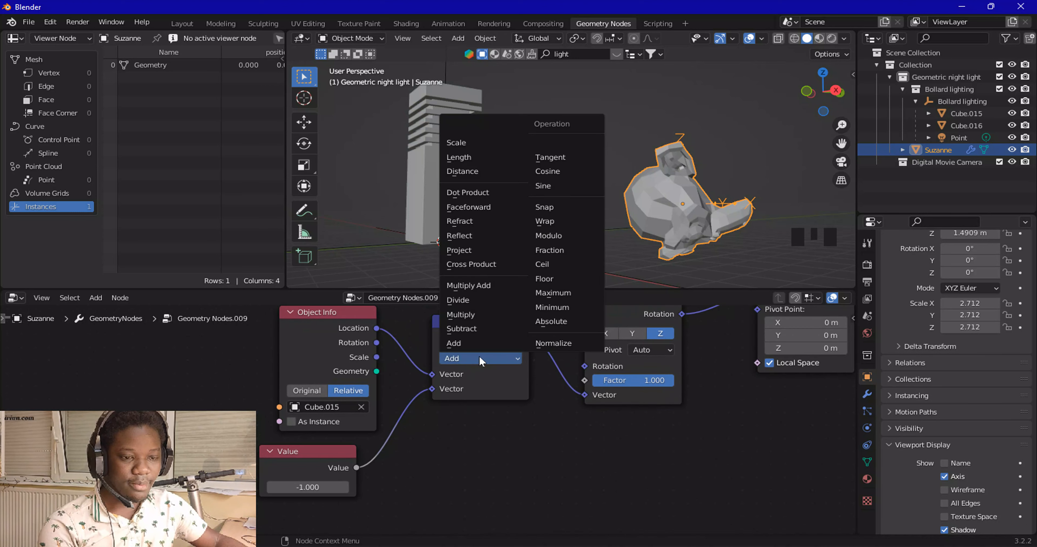
click(464, 315)
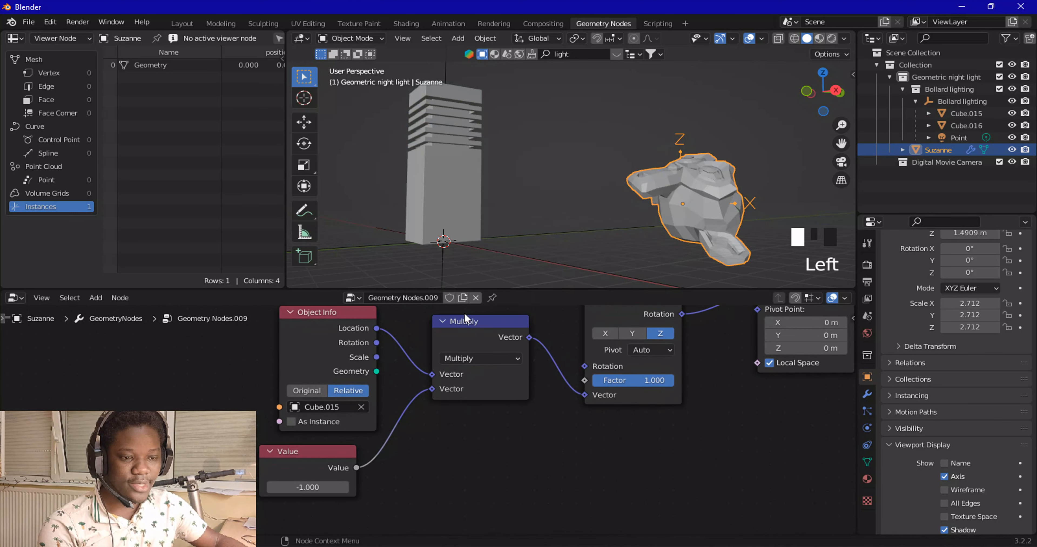
middle_drag(665, 195, 644, 201)
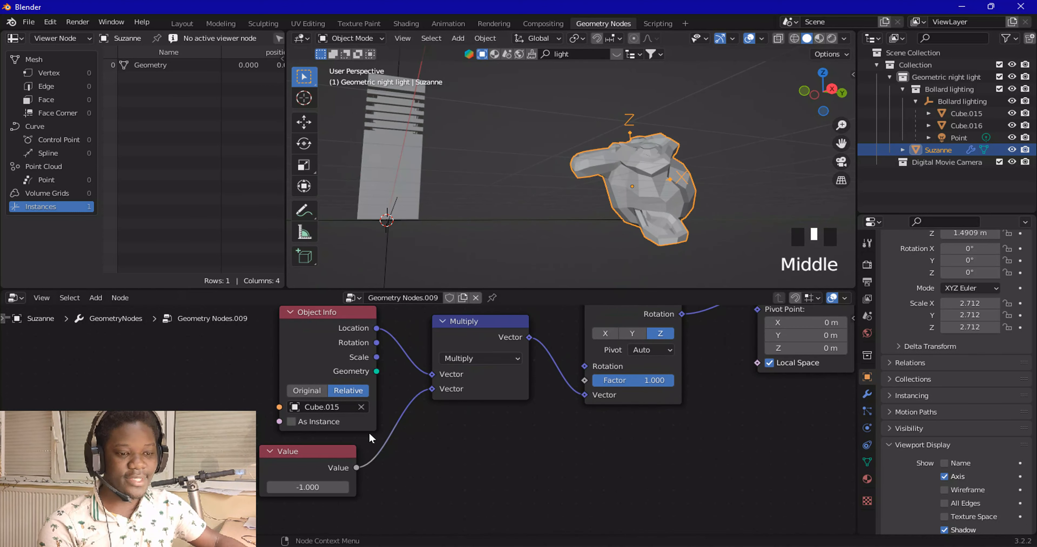
Step: Set the Value node feeding the Multiply node to 1
click(309, 488)
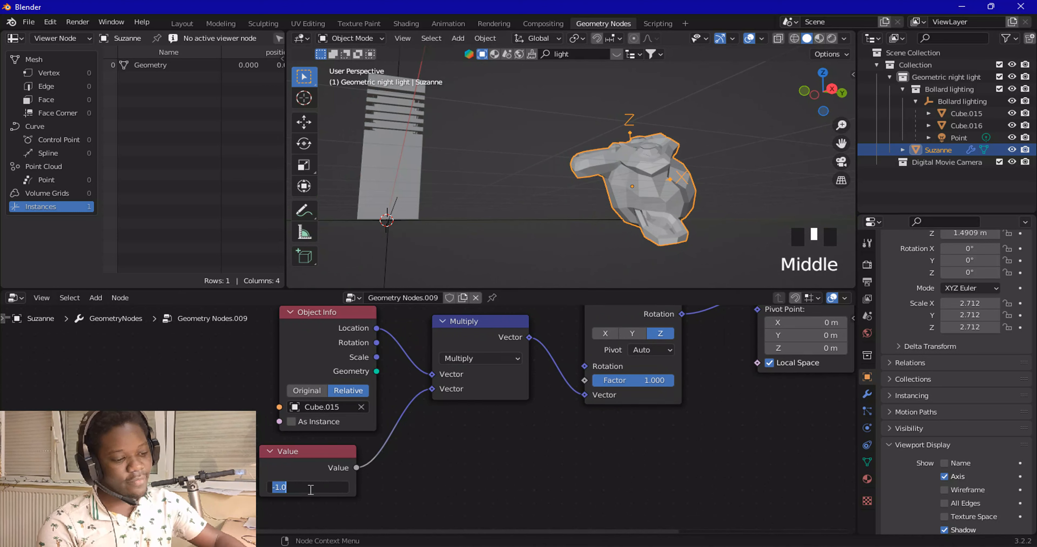
text(1)
key(Return)
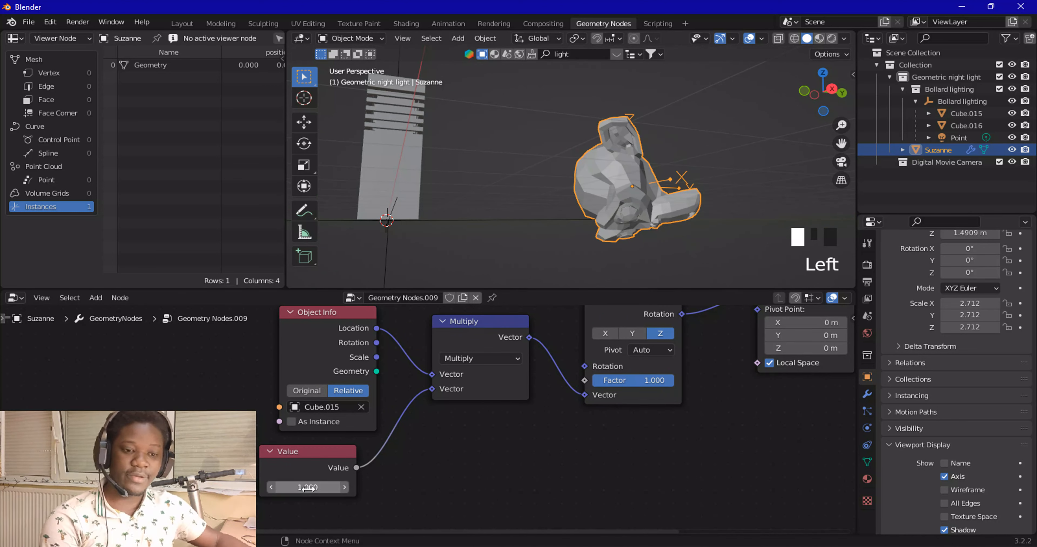
middle_drag(401, 467, 408, 457)
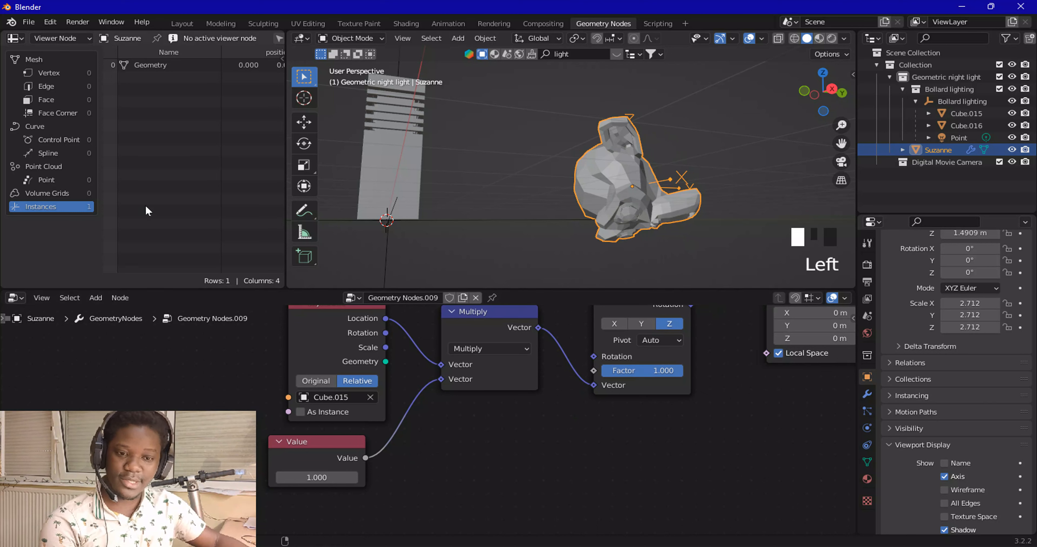
Step: Duplicate the Value node, place the copy directly below the original, and set the copy to -1
click(93, 298)
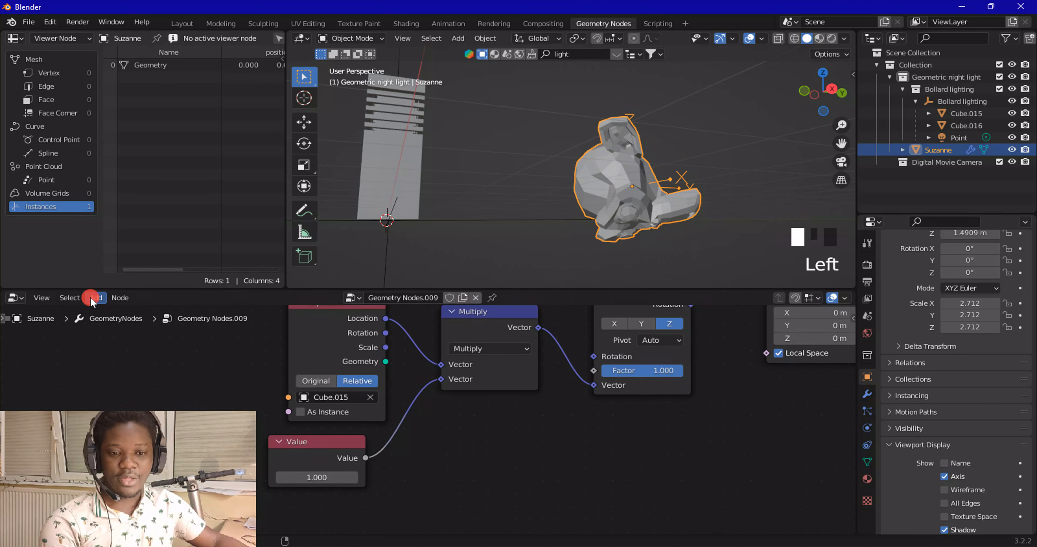
click(329, 455)
middle_drag(452, 458, 487, 414)
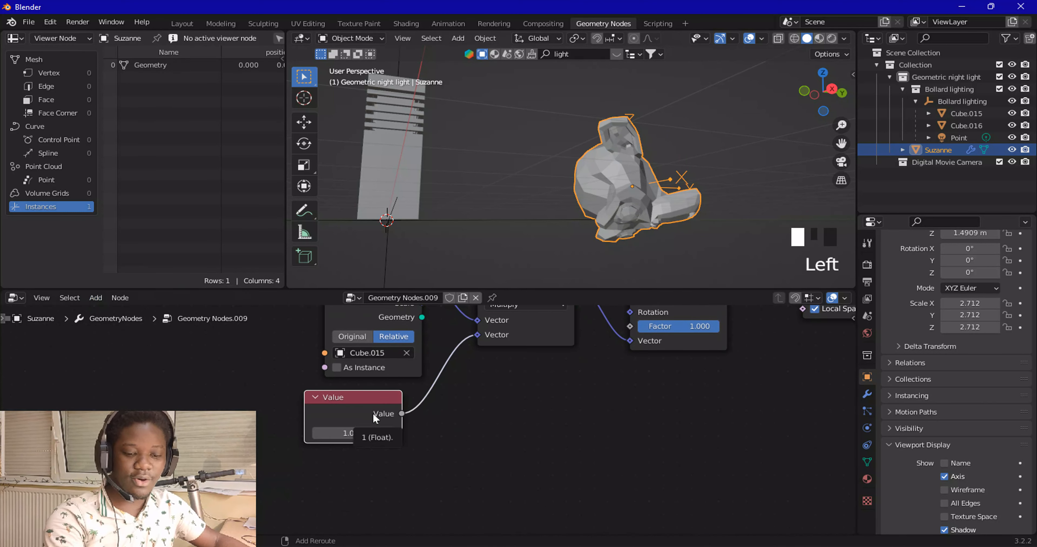
key(shift+d)
click(376, 464)
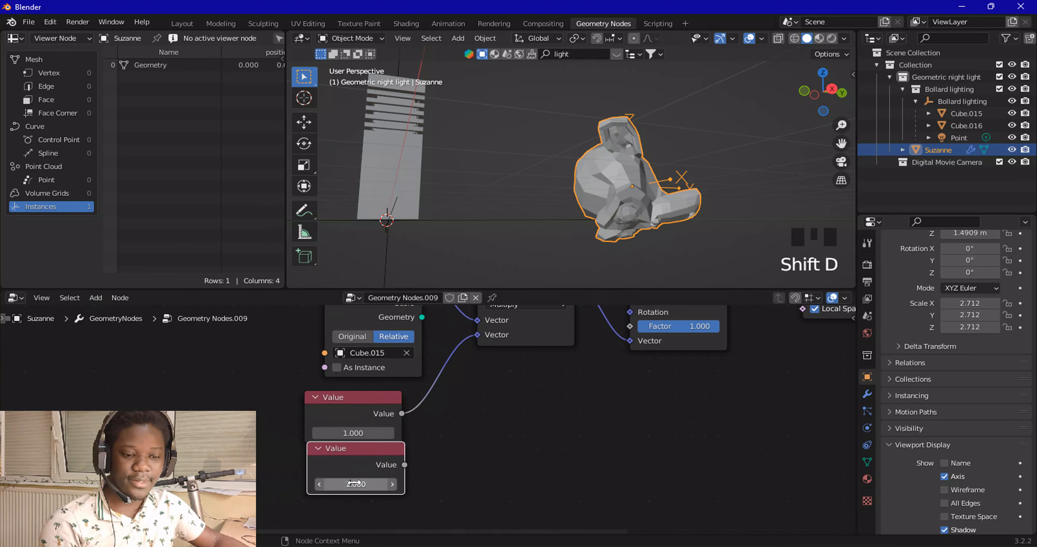
click(356, 483)
key(BackSpace)
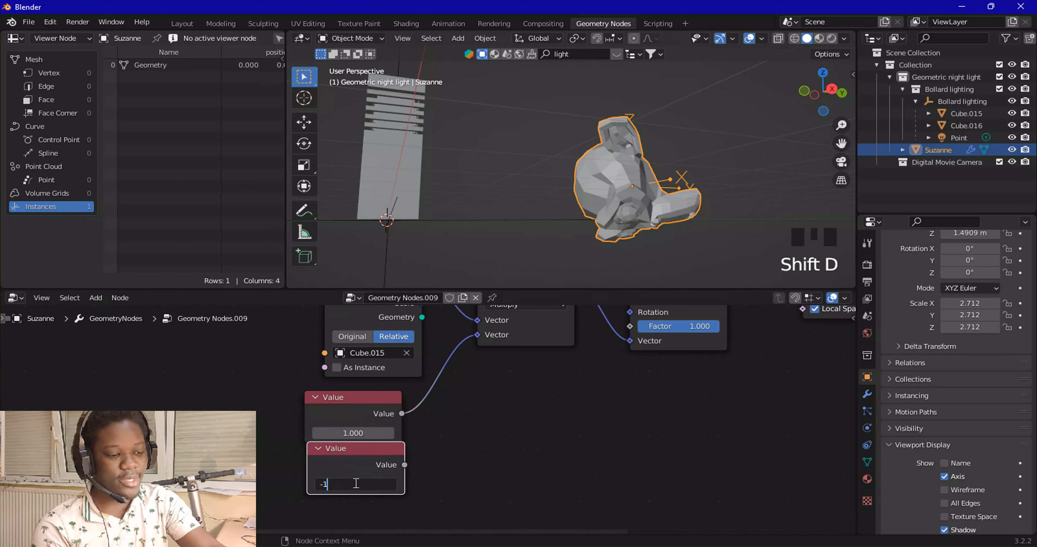
text(-1)
click(355, 483)
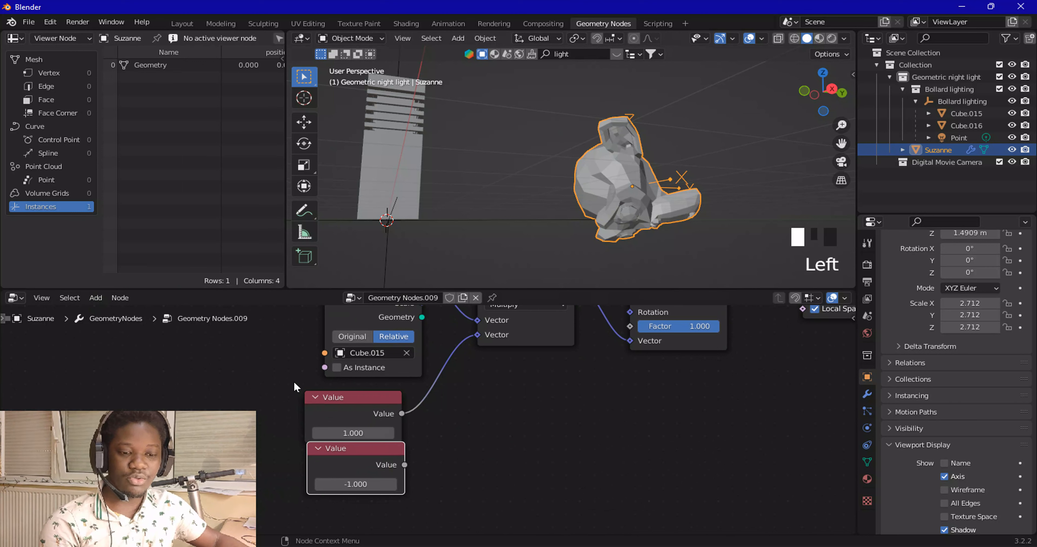
Step: Add a Switch node beside the two Value nodes
click(96, 297)
mouse_move(117, 109)
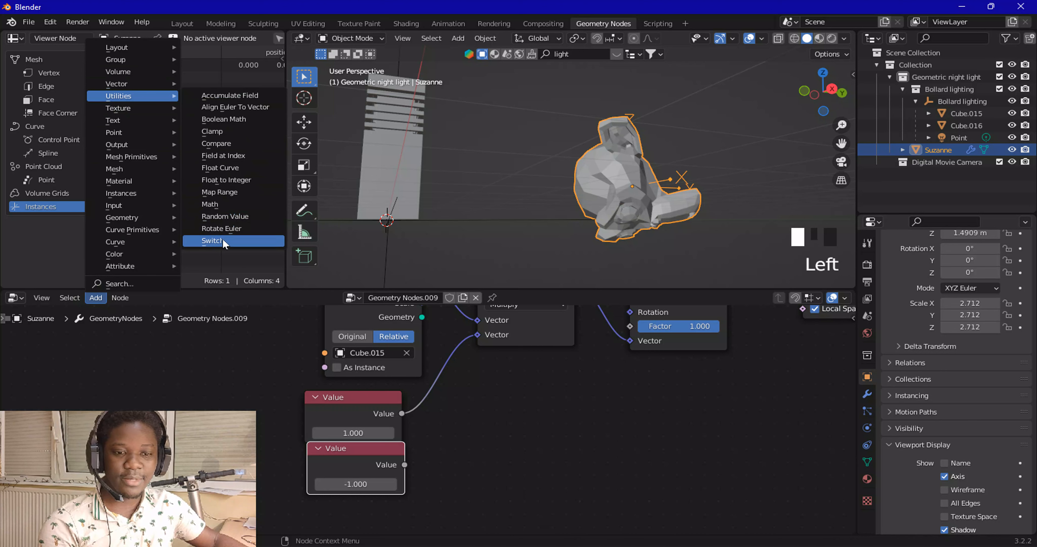
click(237, 241)
click(452, 392)
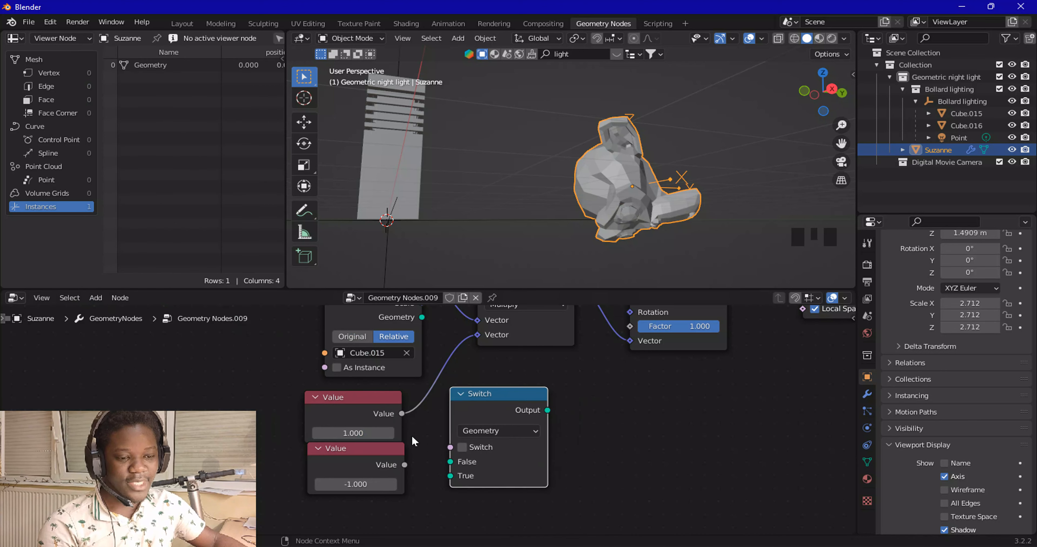
Step: Try to connect the 1.000 Value to True and the -1.000 Value to False on the Geometry-type Switch
drag(398, 416, 410, 393)
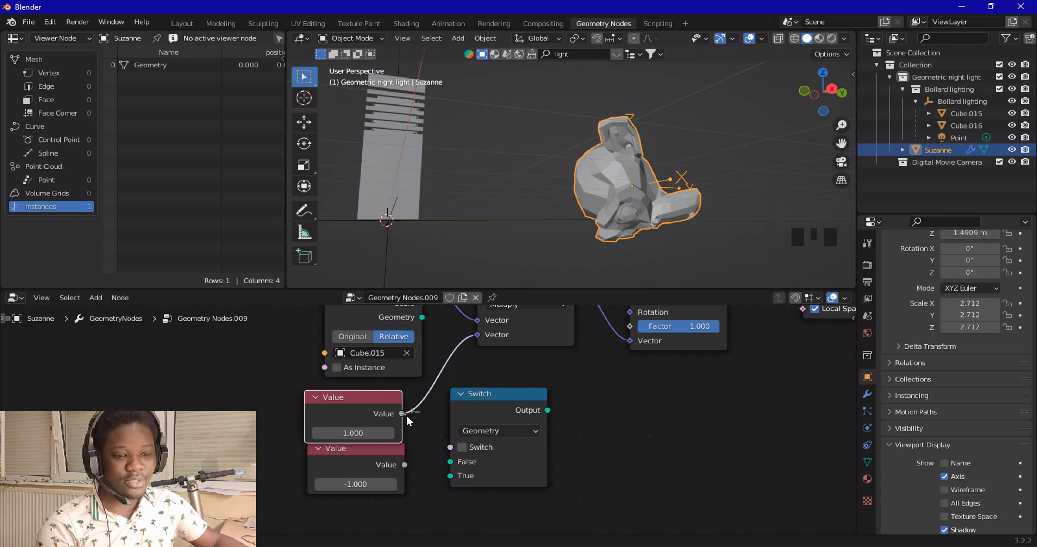
drag(450, 459, 450, 476)
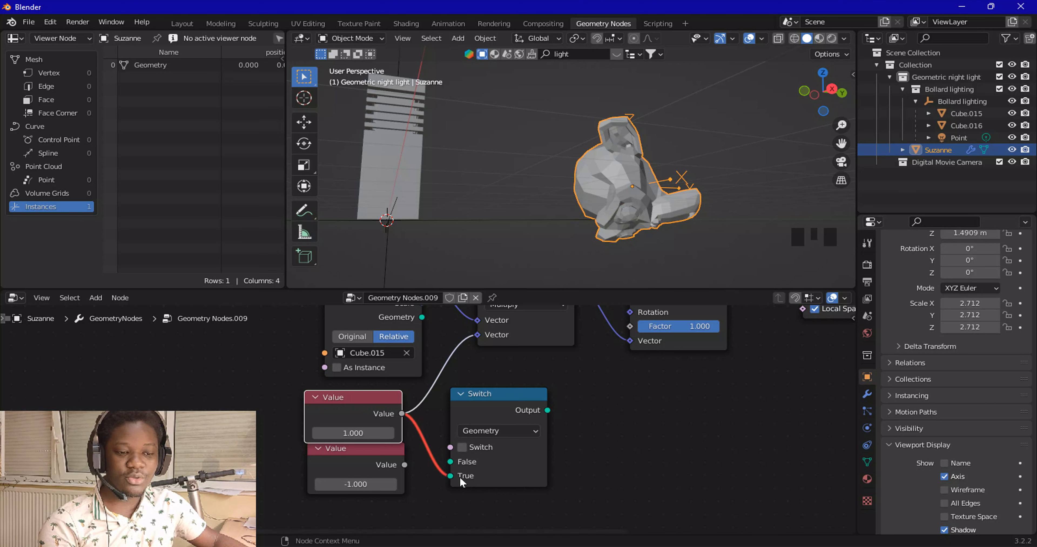
click(400, 465)
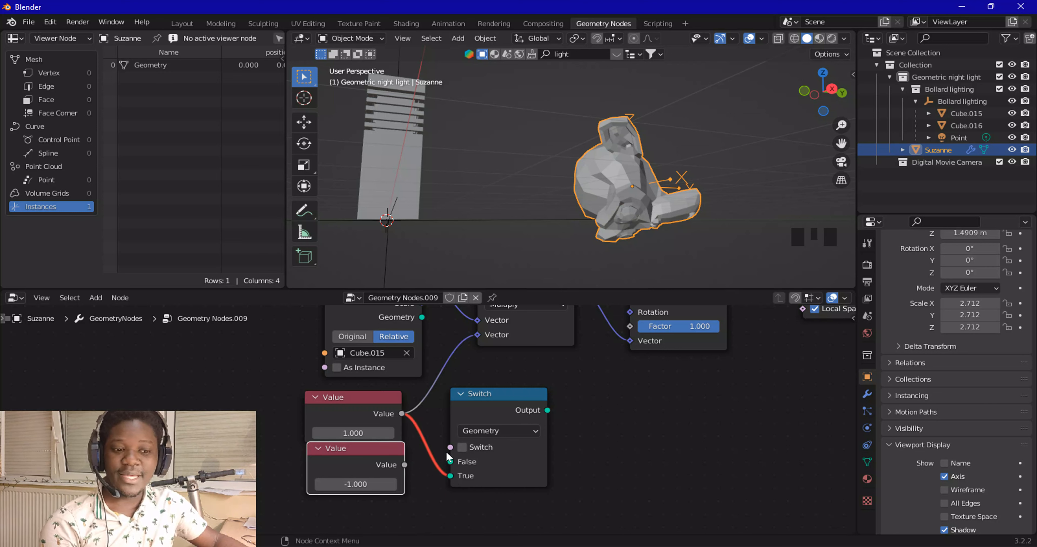
click(408, 463)
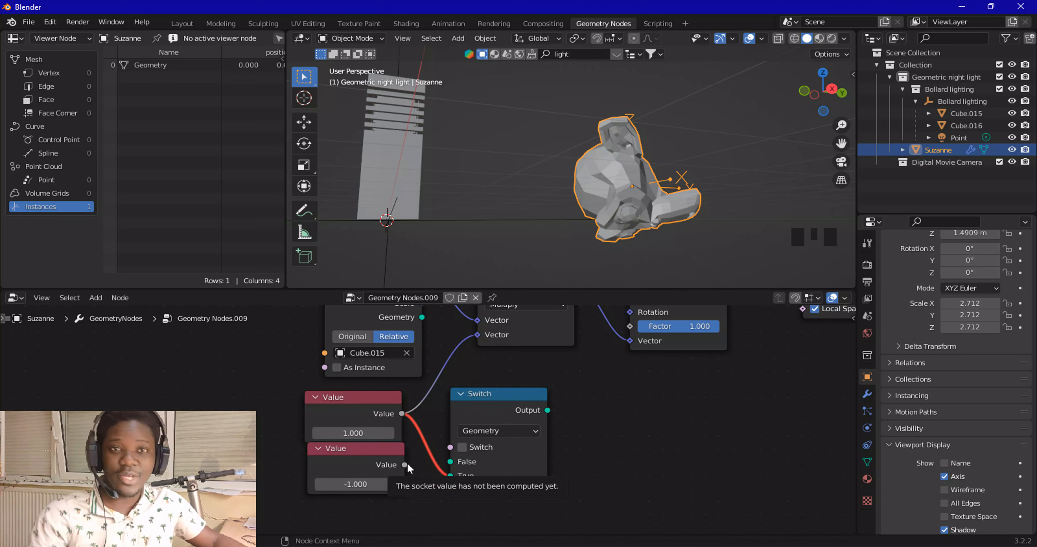
drag(405, 465, 456, 468)
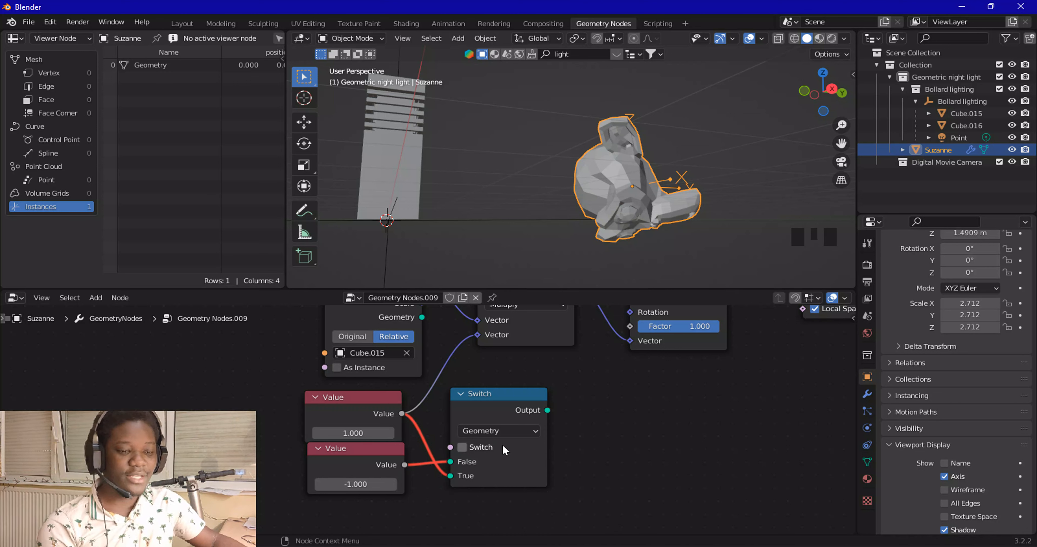
Step: Set the Switch node's type to Float, then connect the 1.000 Value to False and the -1.000 Value to True
click(503, 431)
click(508, 414)
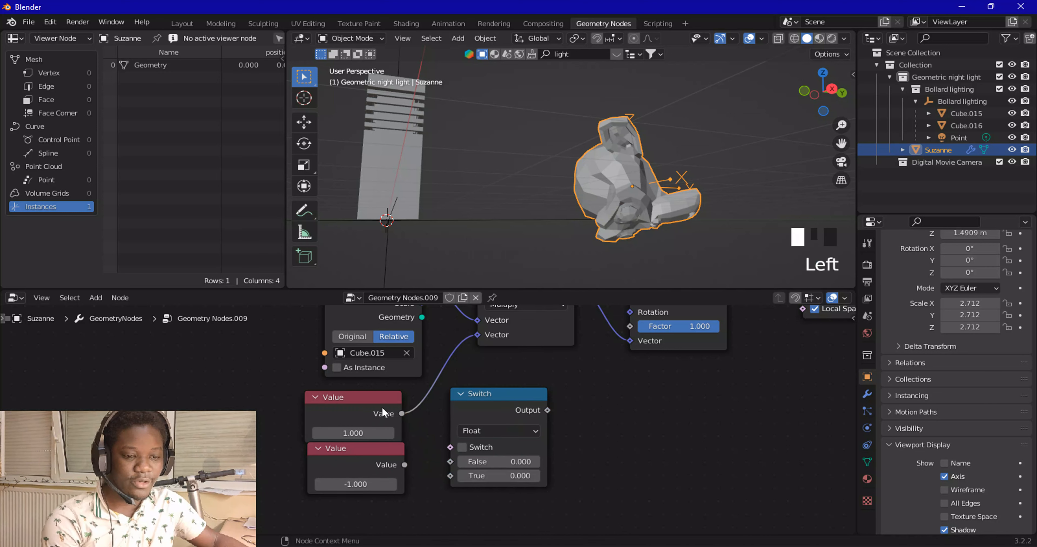
drag(402, 413, 451, 475)
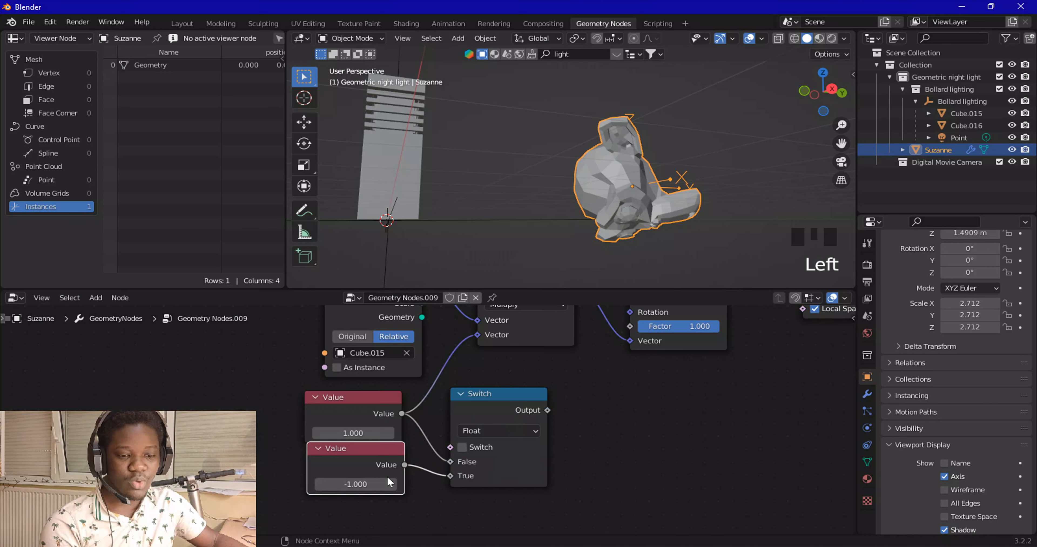
Step: Toggle the Switch node's Switch option on and off, leaving it enabled
click(462, 450)
click(462, 445)
click(463, 447)
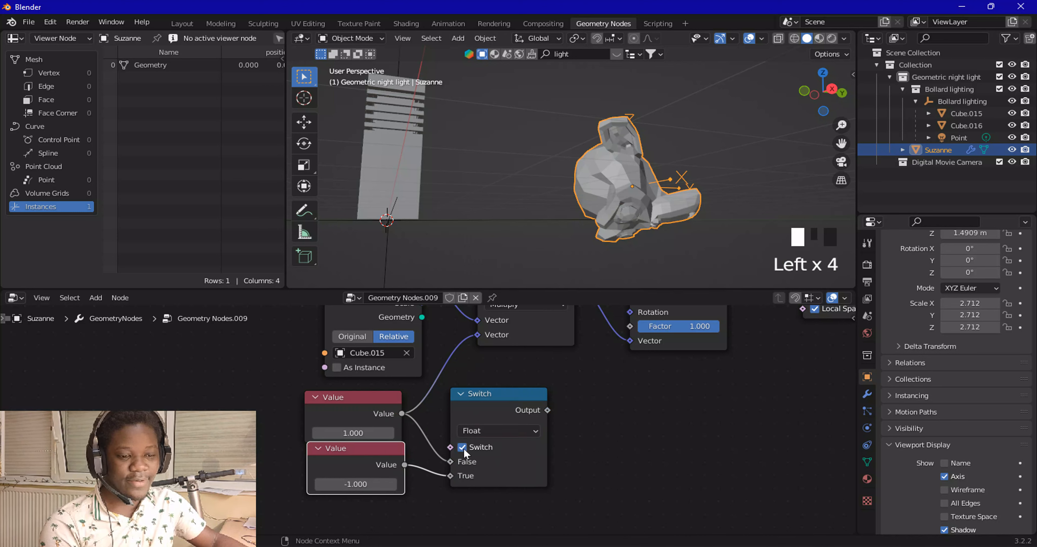
triple_click(463, 447)
Step: Move the Value and Switch nodes clear of the Multiply node and connect the Switch Output to Multiply's second Vector input
middle_drag(608, 371, 625, 414)
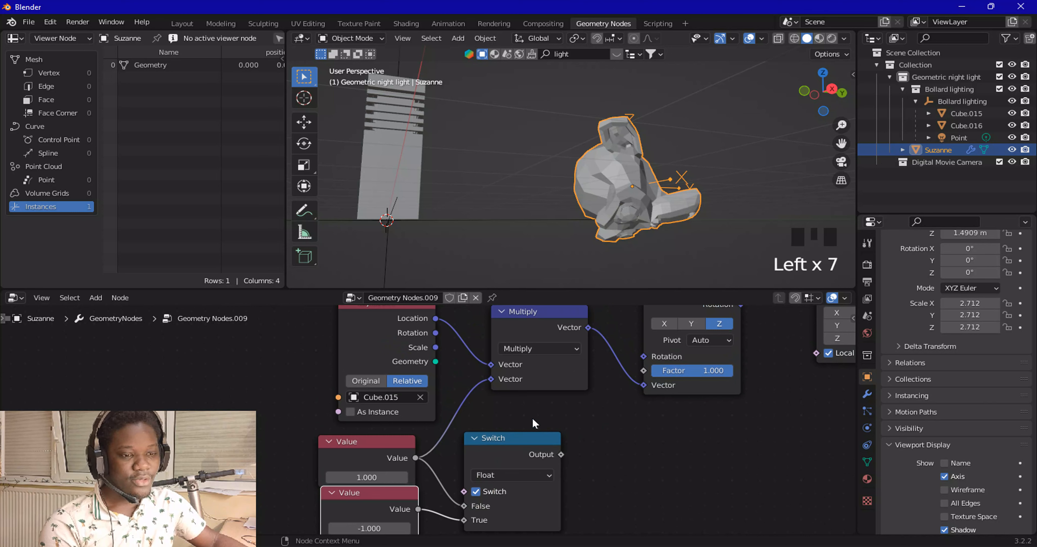
click(545, 377)
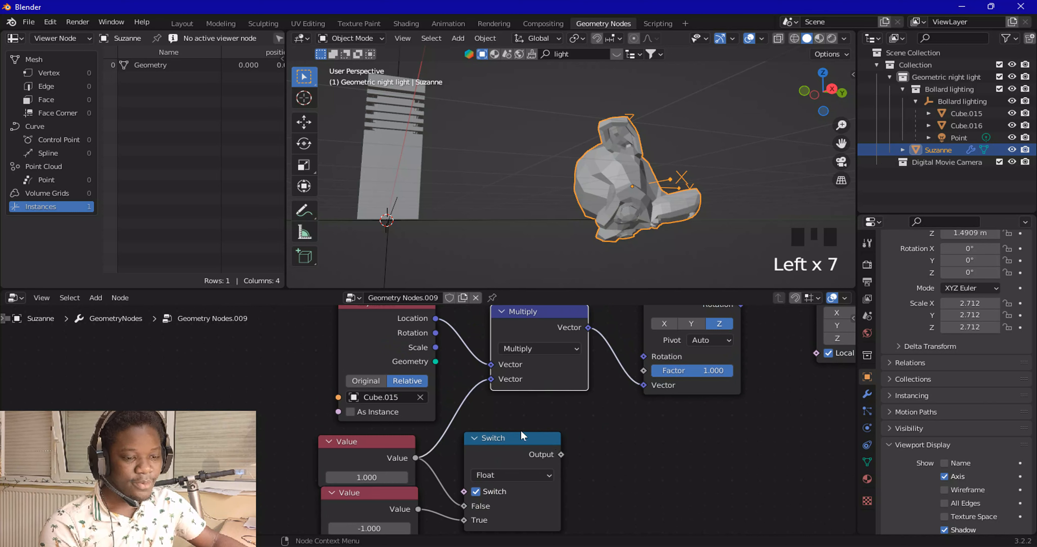
drag(299, 433, 483, 517)
drag(477, 456, 342, 457)
drag(429, 458, 497, 382)
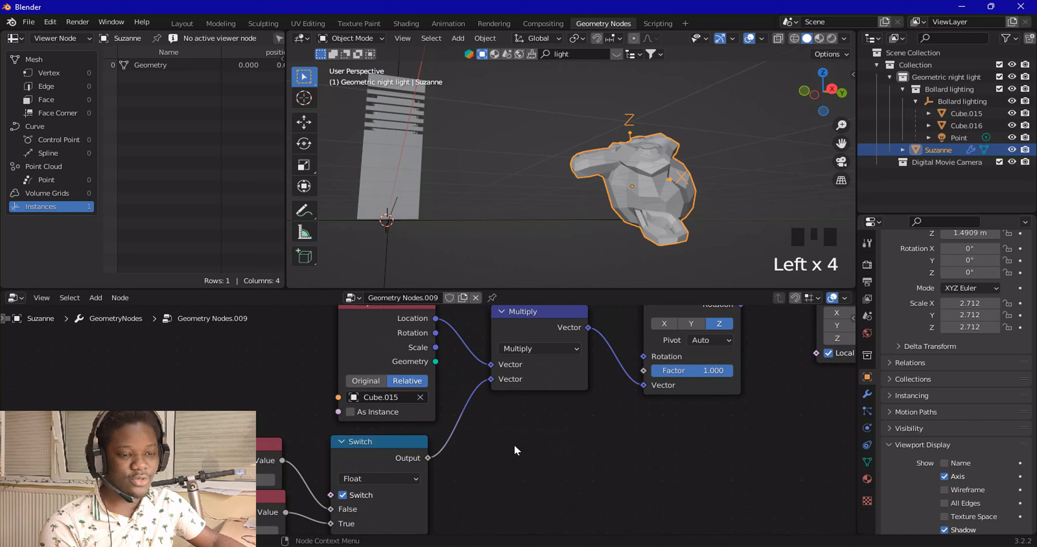
Step: Toggle the Switch node's Switch option repeatedly to test both tracking directions, leaving it enabled
middle_drag(420, 448, 474, 383)
click(397, 430)
click(397, 430)
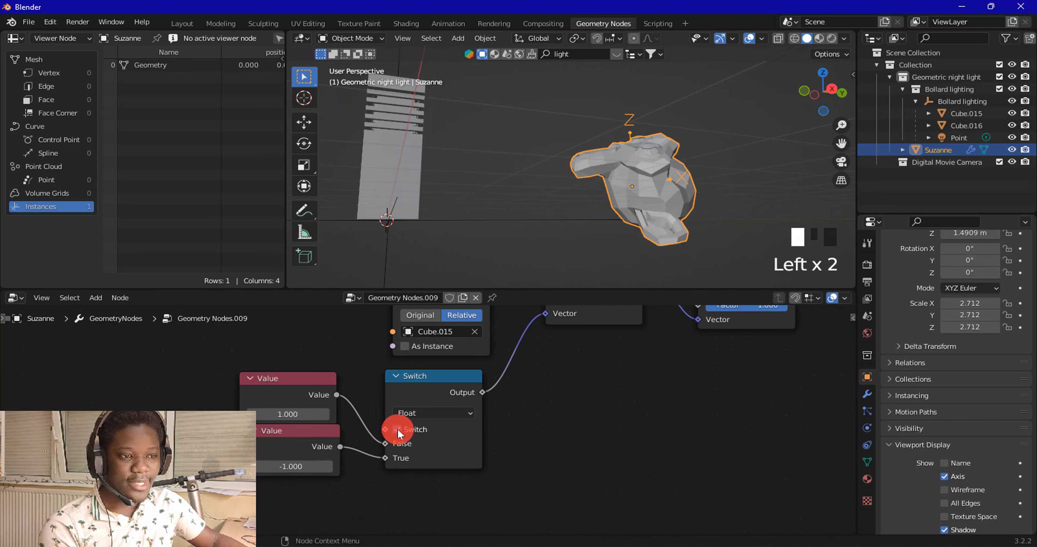
click(397, 430)
click(397, 429)
click(397, 429)
click(397, 430)
Step: Set the Align Euler to Vector node's axis to Y and its Factor to 0.000
middle_drag(512, 381, 528, 421)
click(618, 341)
middle_drag(656, 177, 676, 203)
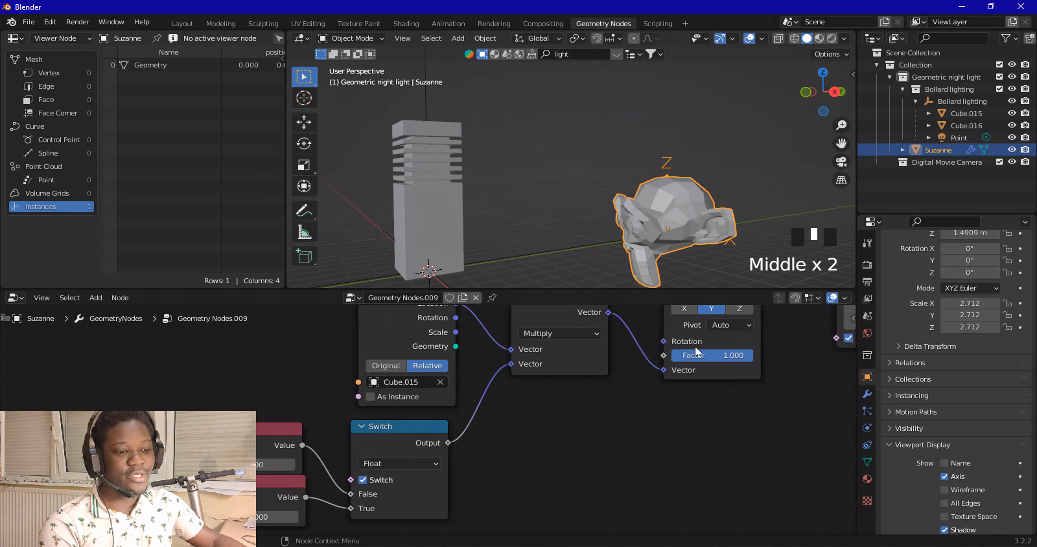
drag(725, 356, 673, 355)
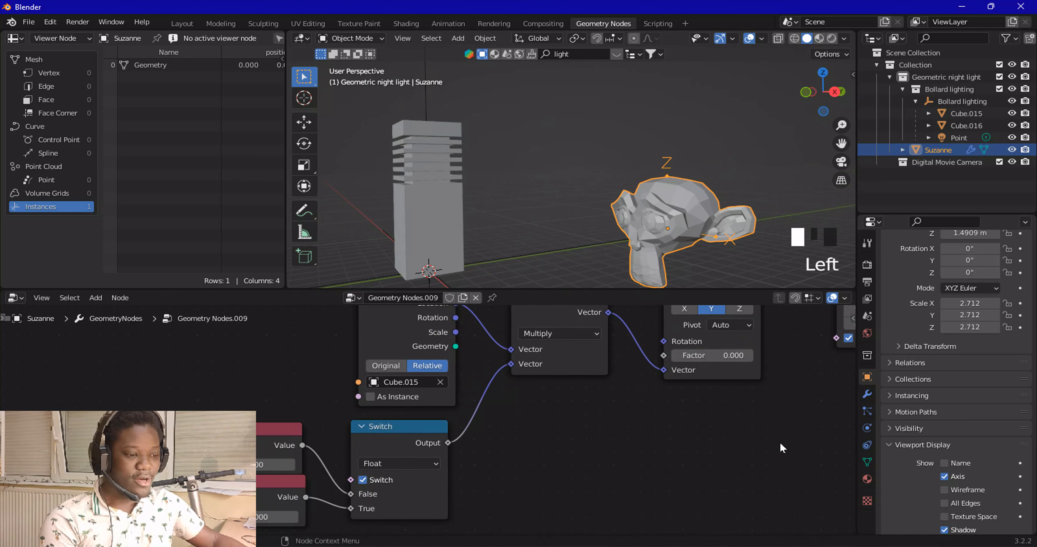
Step: Select the Switch node that feeds the Multiply node
scroll(725, 448, down, 2)
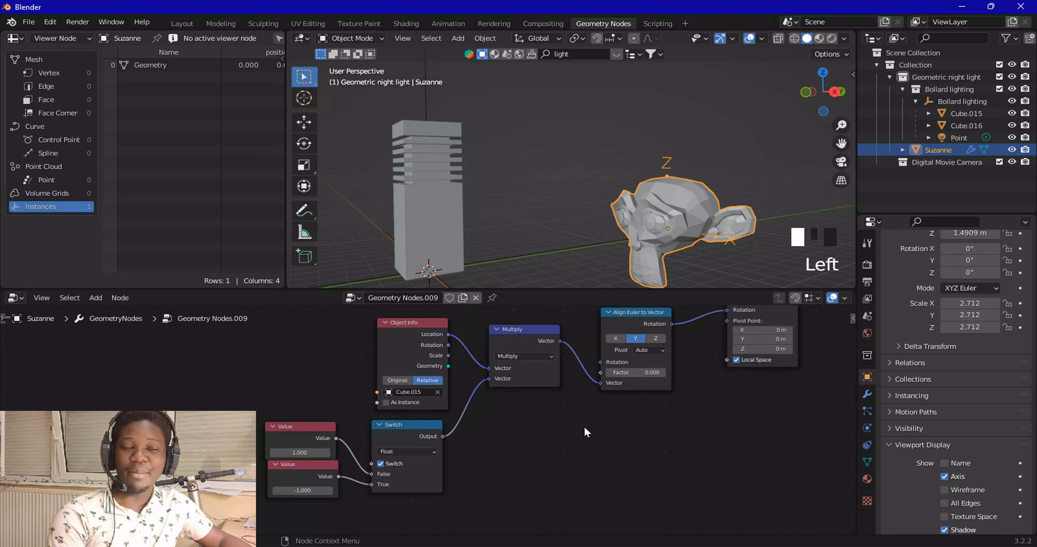
middle_drag(587, 431, 580, 441)
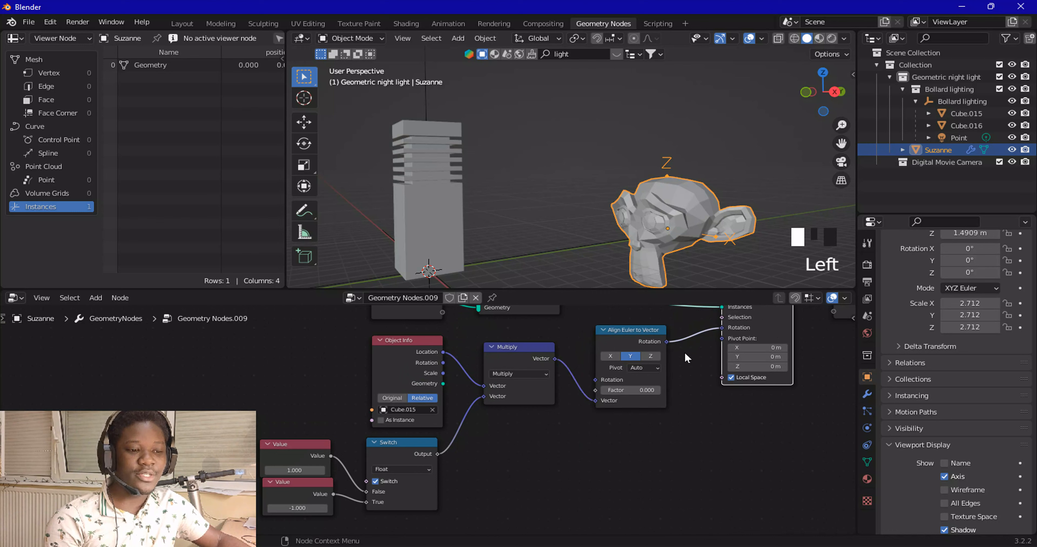
click(402, 449)
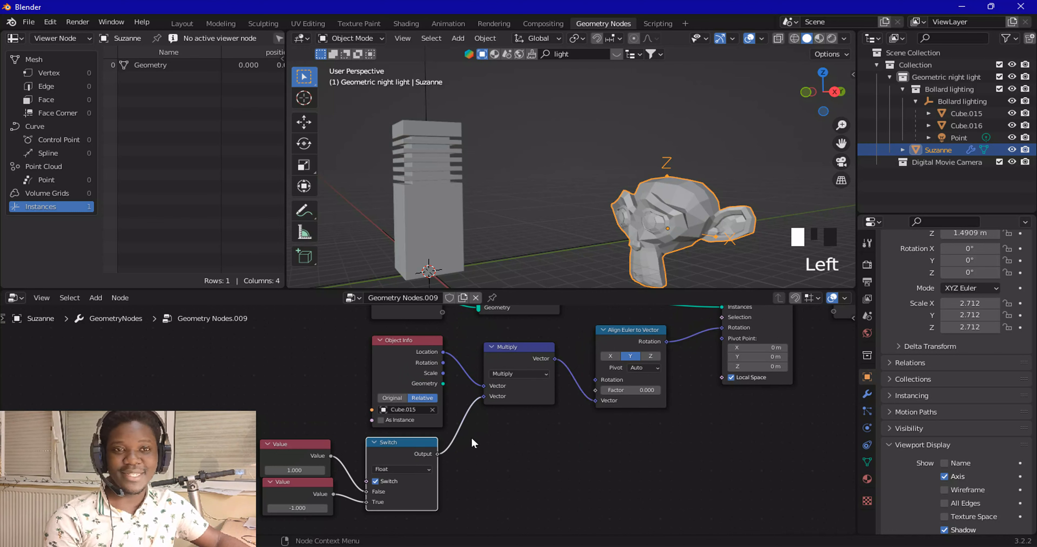